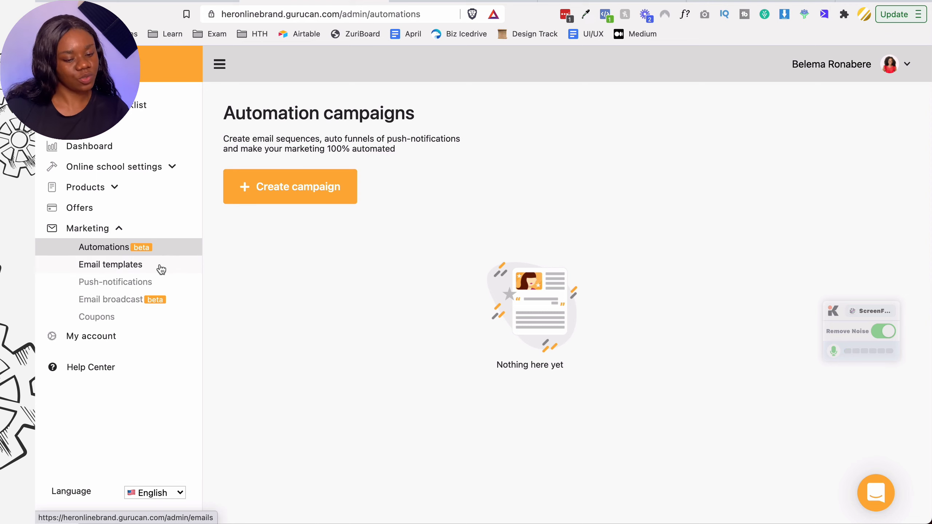
- Set the signup email to Welcome!, keep Default email for confirmation, and save the email settings
left_click(160, 269)
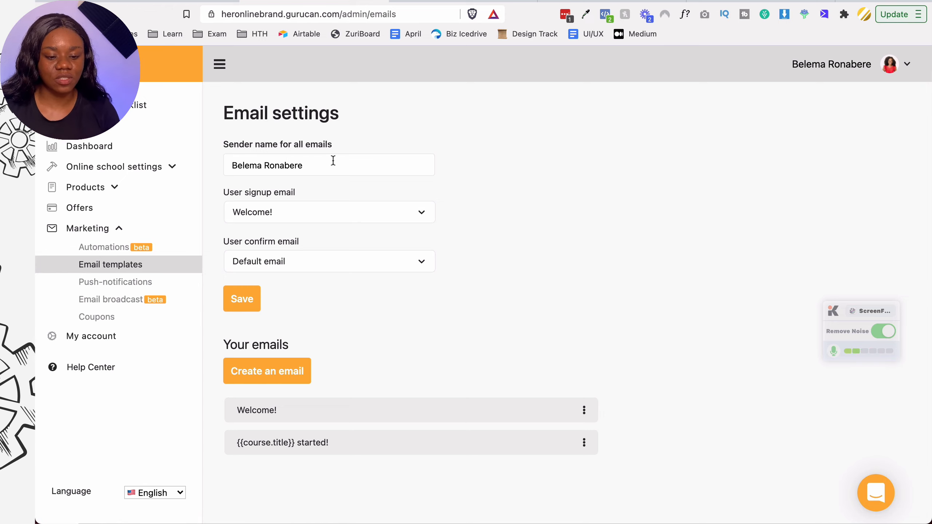
left_click(314, 161)
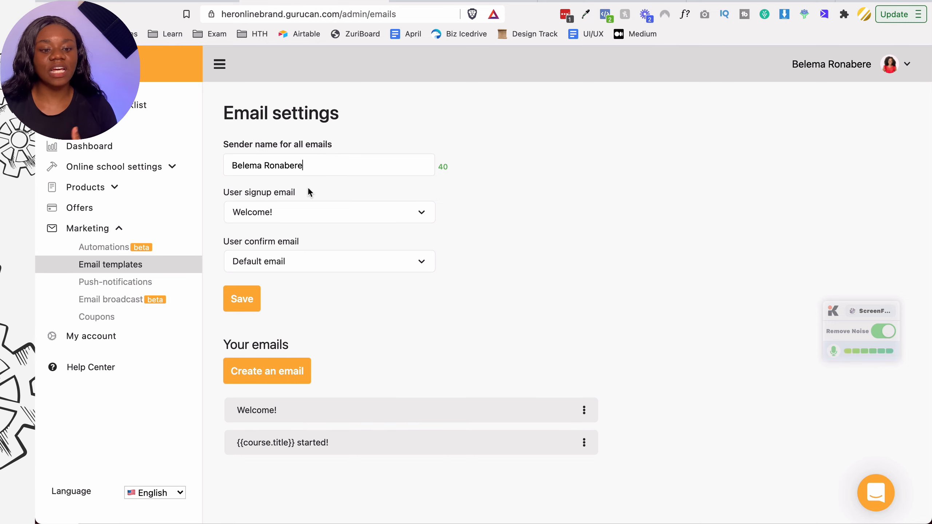
left_click(305, 211)
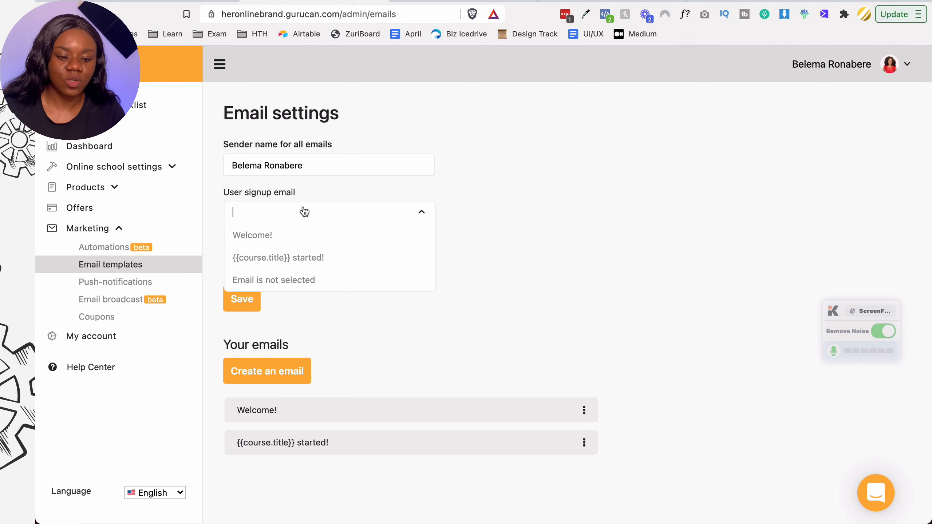
left_click(292, 229)
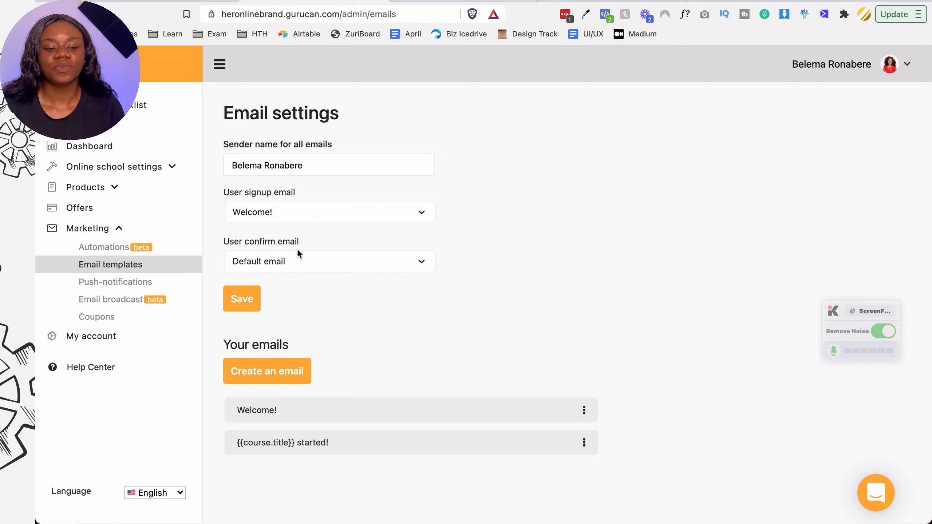
left_click(297, 261)
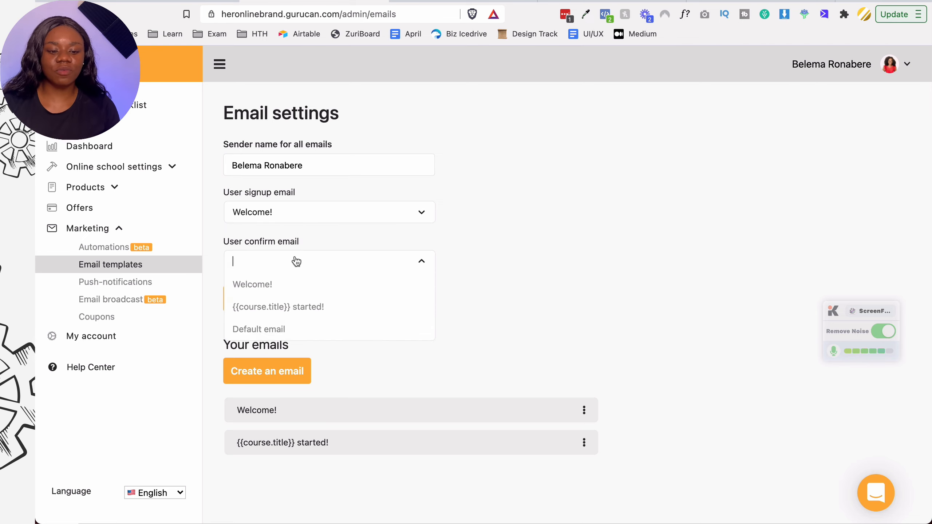
left_click(320, 241)
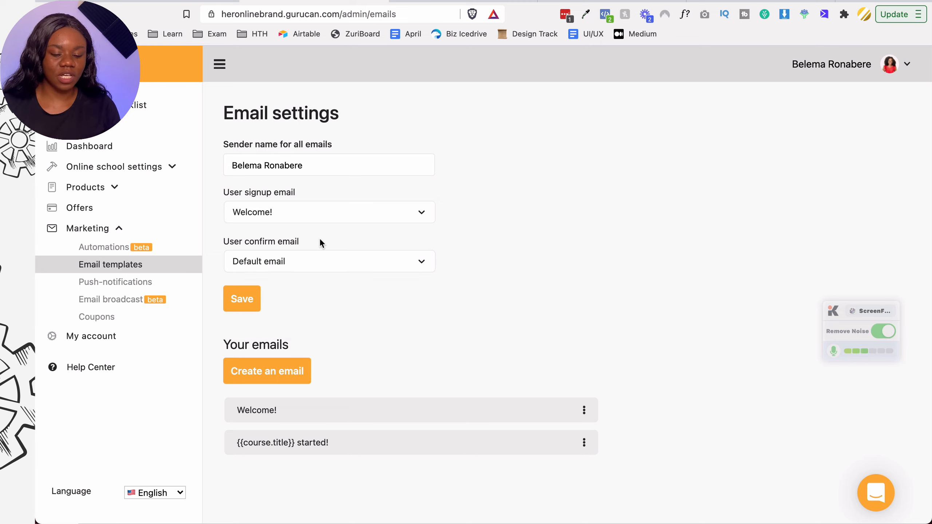
left_click(230, 301)
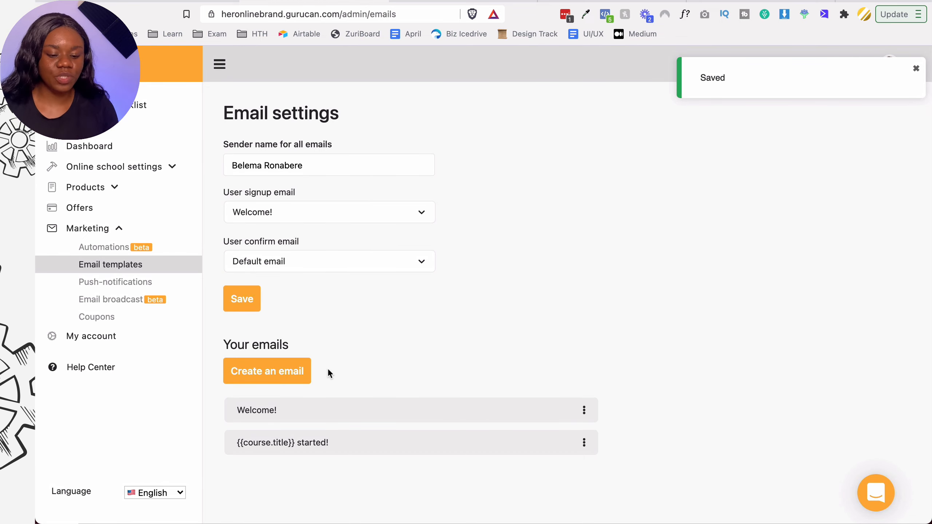
- Create a new email with subject 'Congratulation 🎉 You've completed the course.' and list content block types
left_click(284, 364)
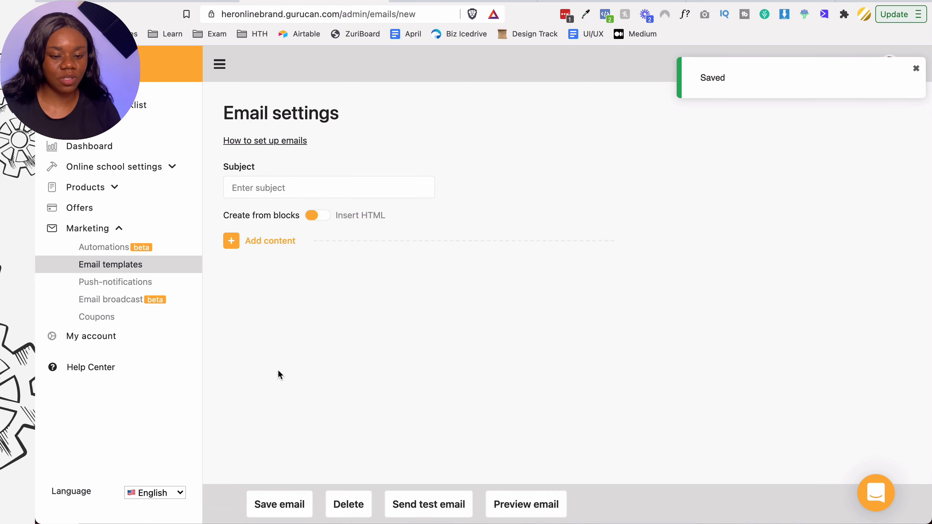
left_click(349, 188)
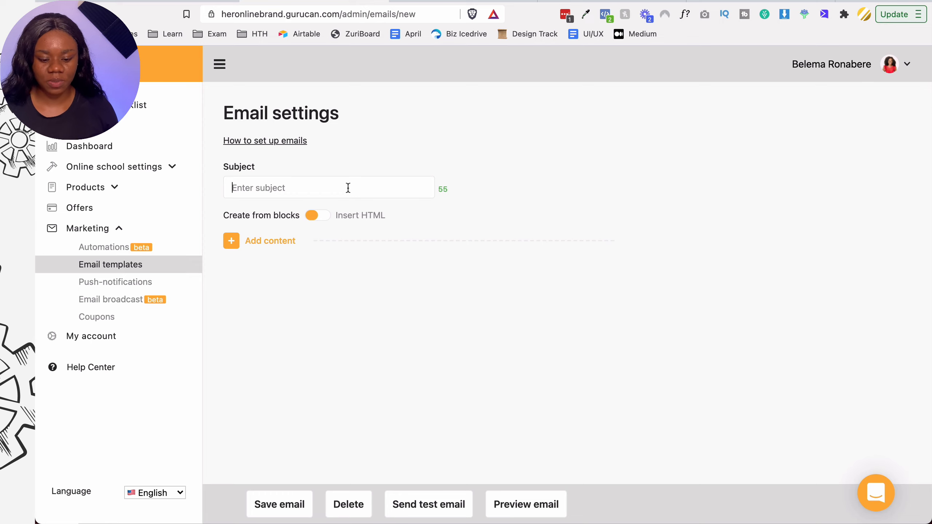
left_click(348, 188)
type("Yo")
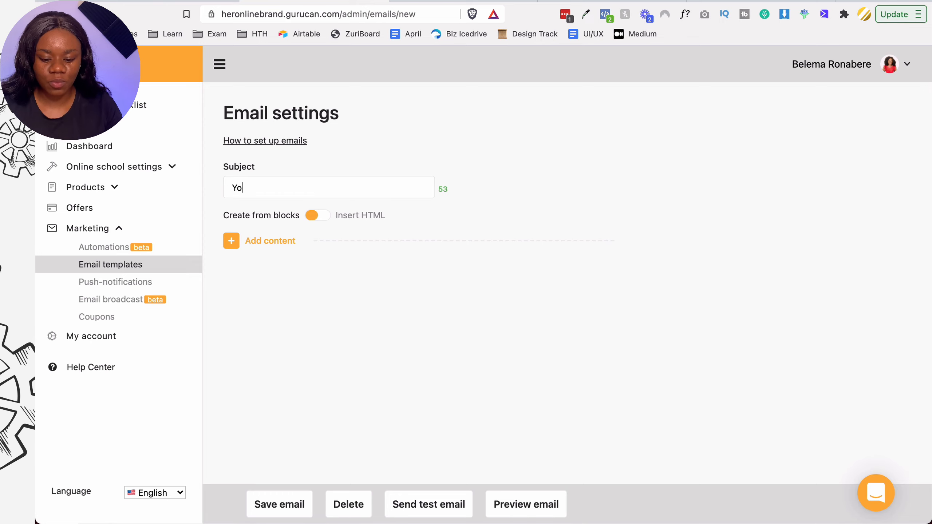
type("u've complete th")
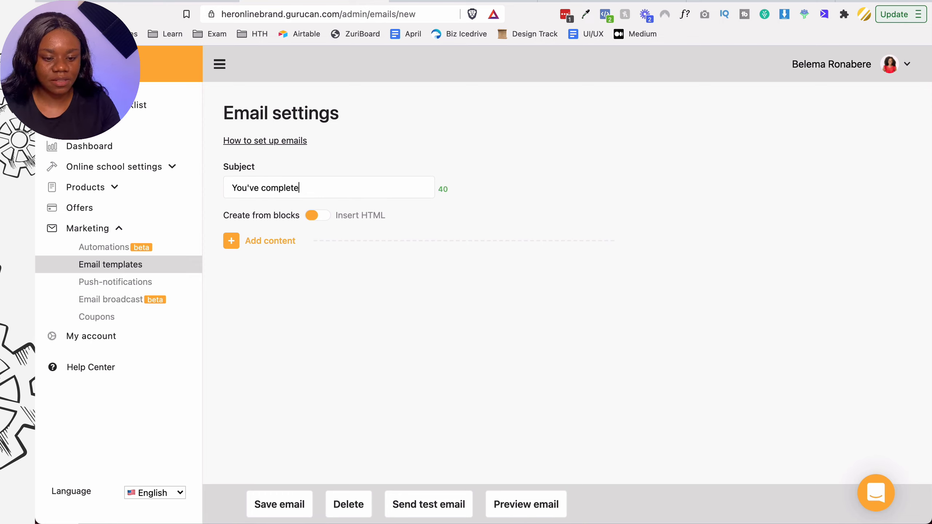
key("BackSpace")
key("BackSpace")
key("BackSpace")
type("d the course.")
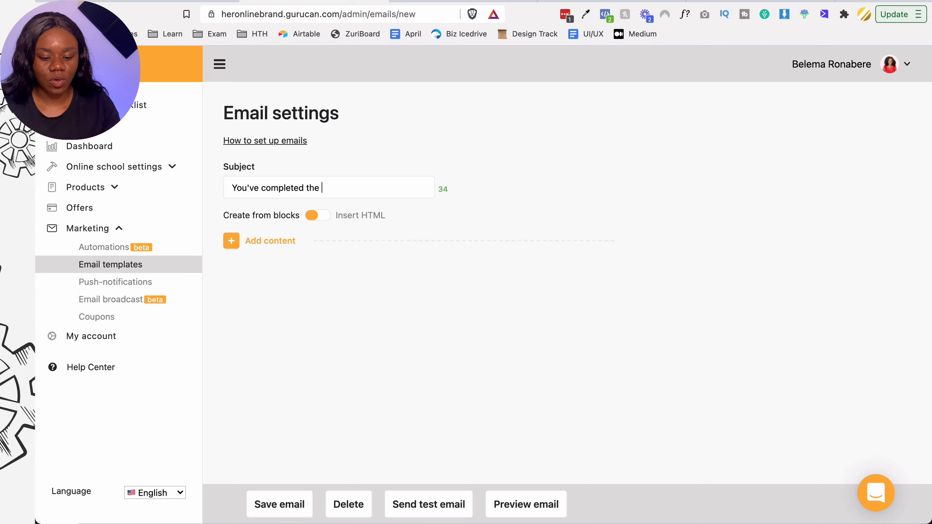
left_click(235, 189)
type("Congratulation ")
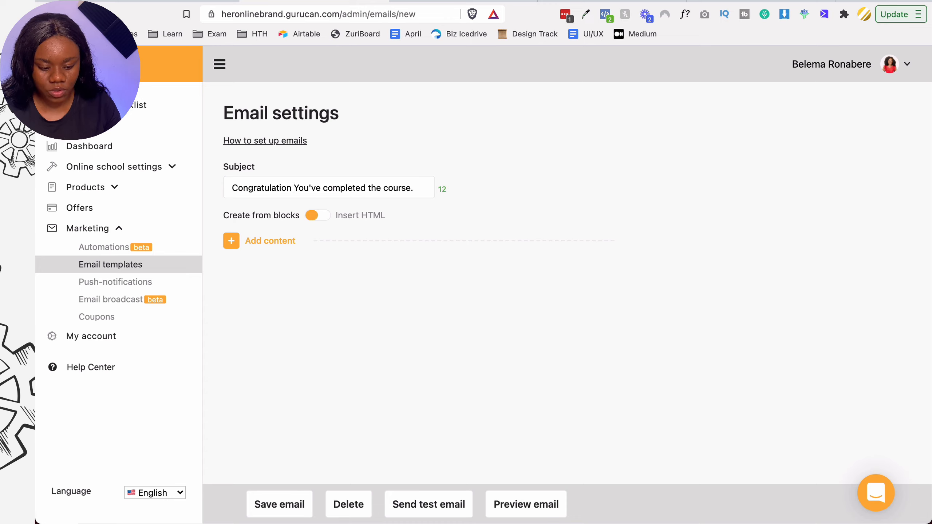
type("🎉")
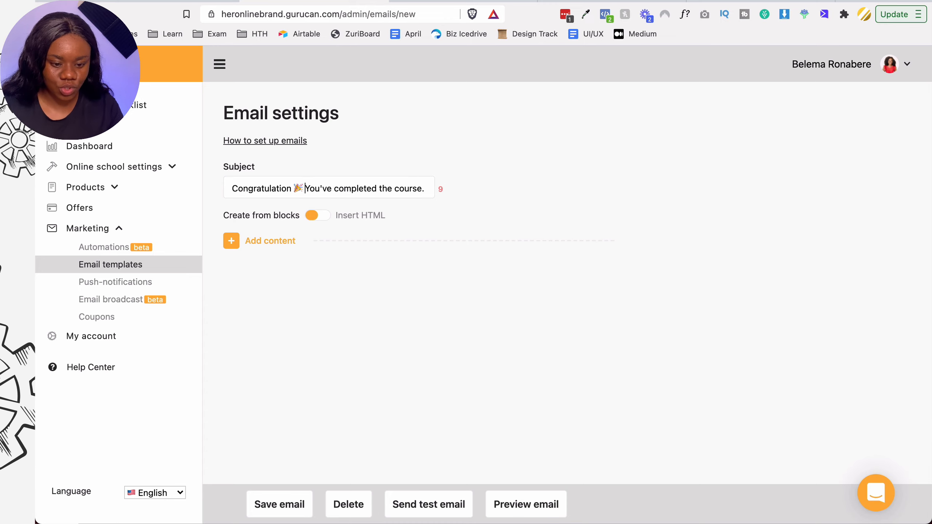
left_click(238, 241)
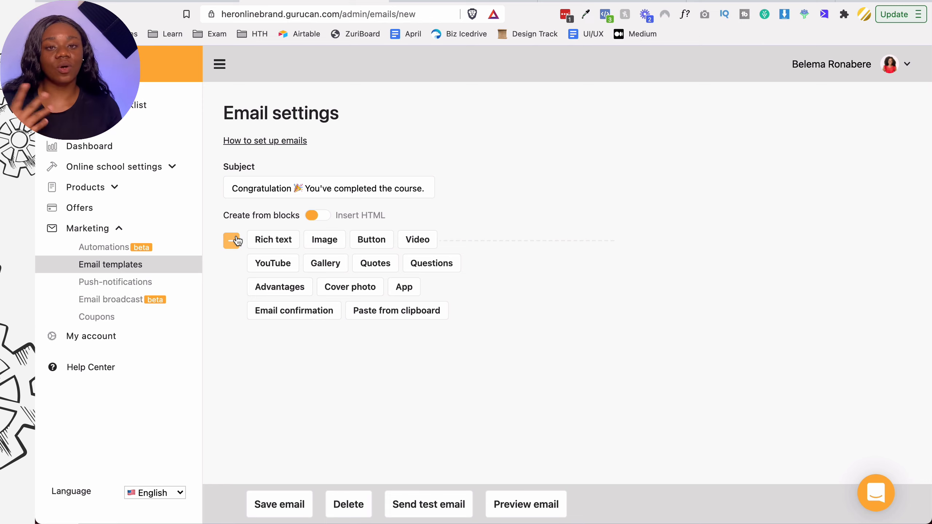
- Add a Rich text block saying 'Hello!' and asking students who loved the course to leave a review
left_click(273, 241)
left_click(254, 310)
type("He")
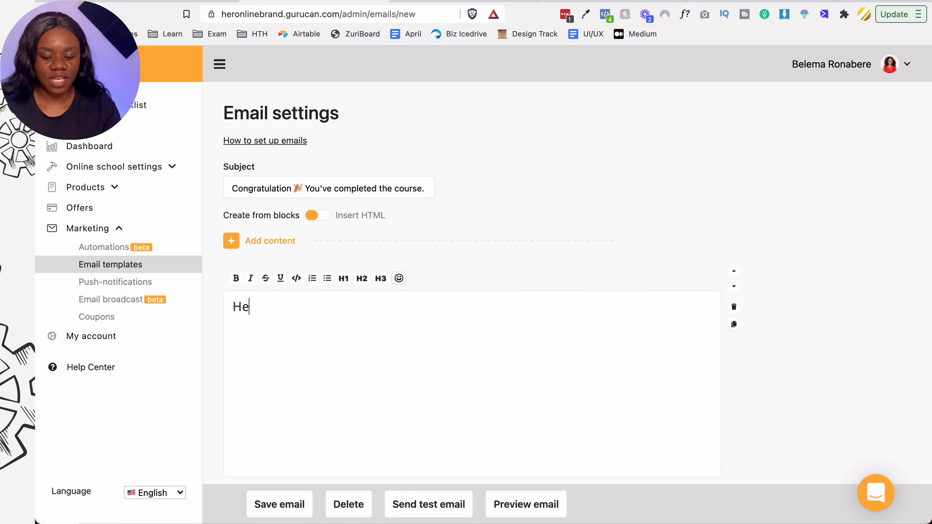
type("llo!")
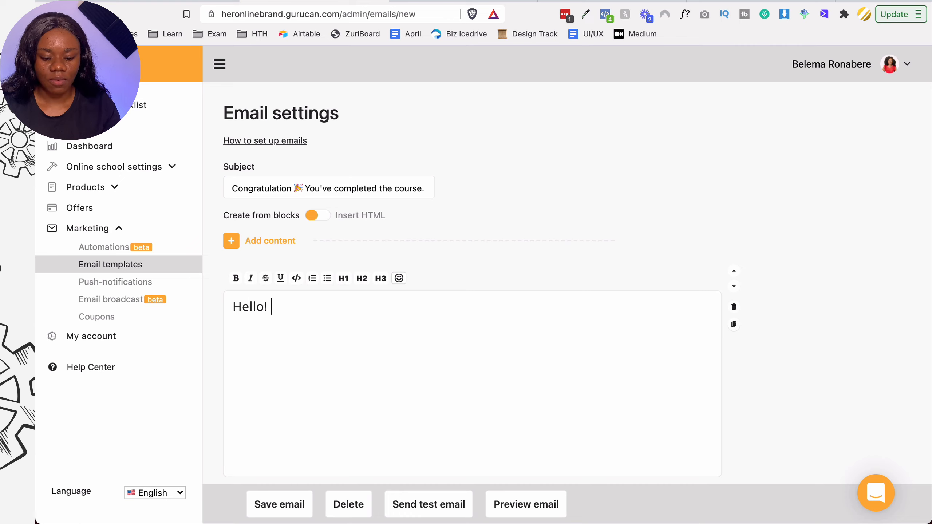
key("Return")
key("Return")
type("I'm v")
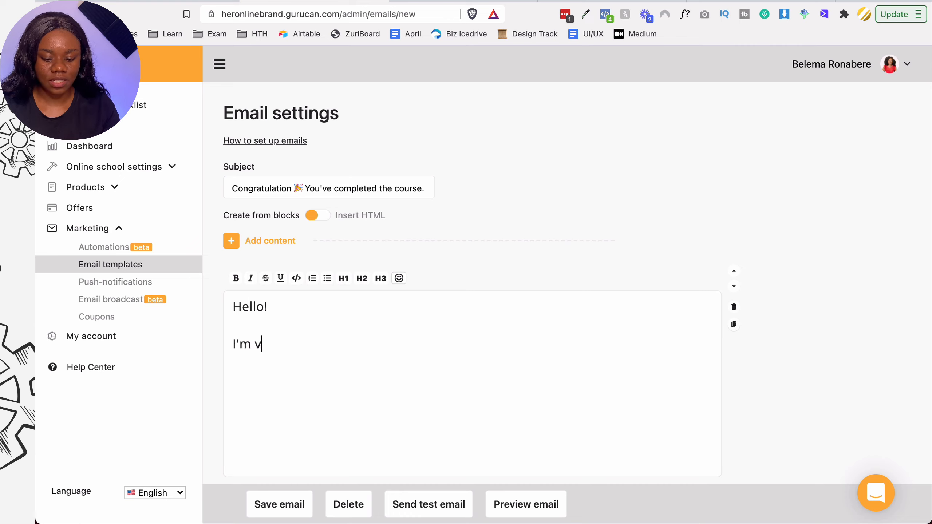
type("ery wxcited to")
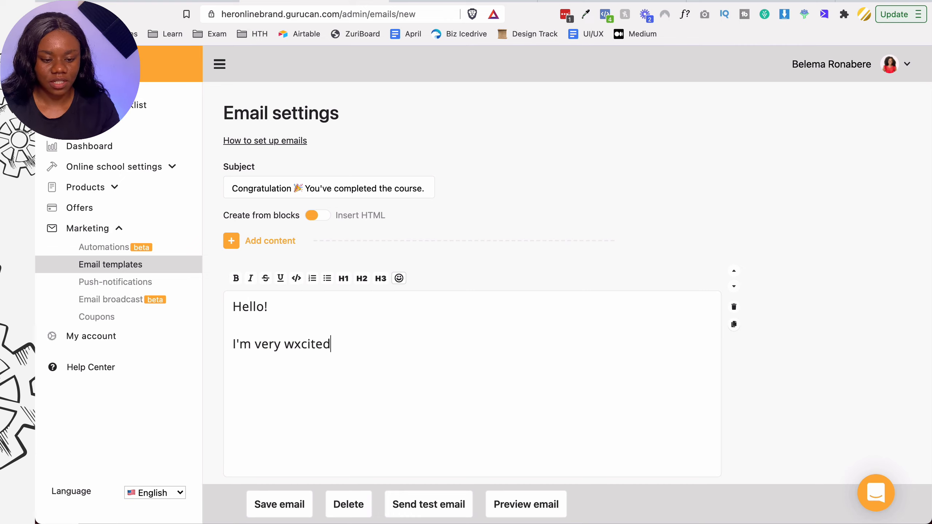
key("BackSpace")
key("BackSpace")
key("BackSpace")
key("BackSpace")
key("BackSpace")
key("BackSpace")
key("BackSpace")
key("BackSpace")
key("BackSpace")
key("BackSpace")
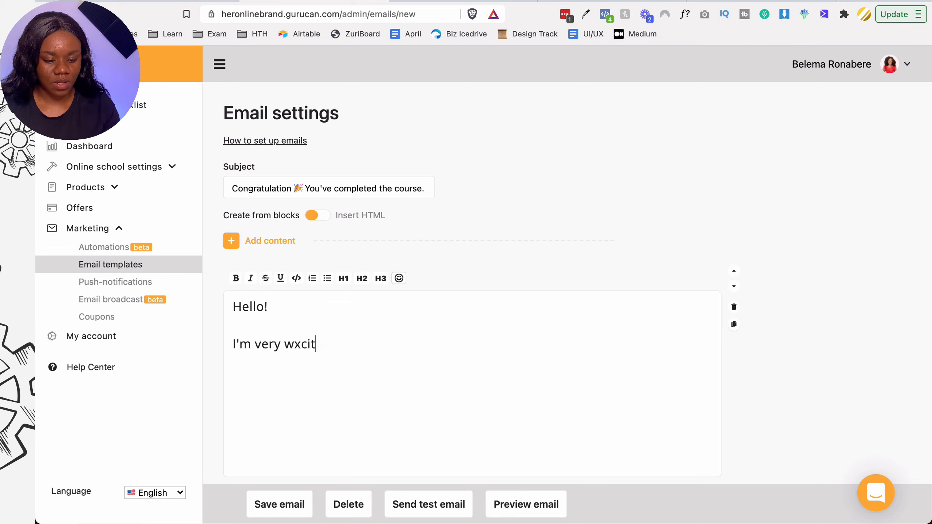
type("excite")
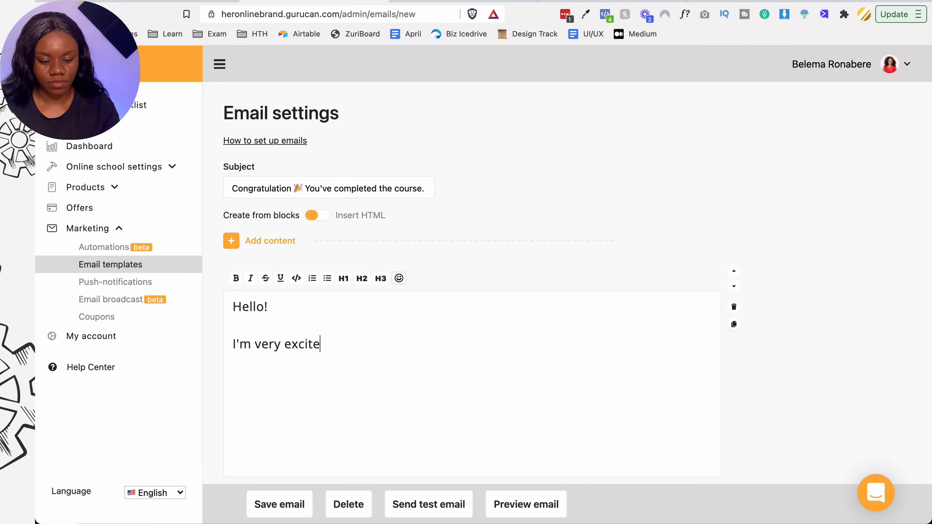
type("d to let you know")
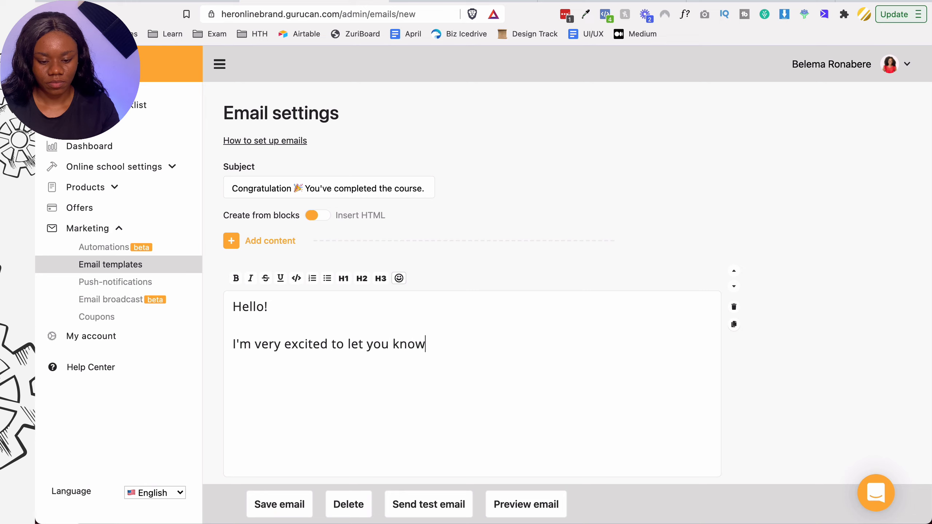
type(" tha tyou've com")
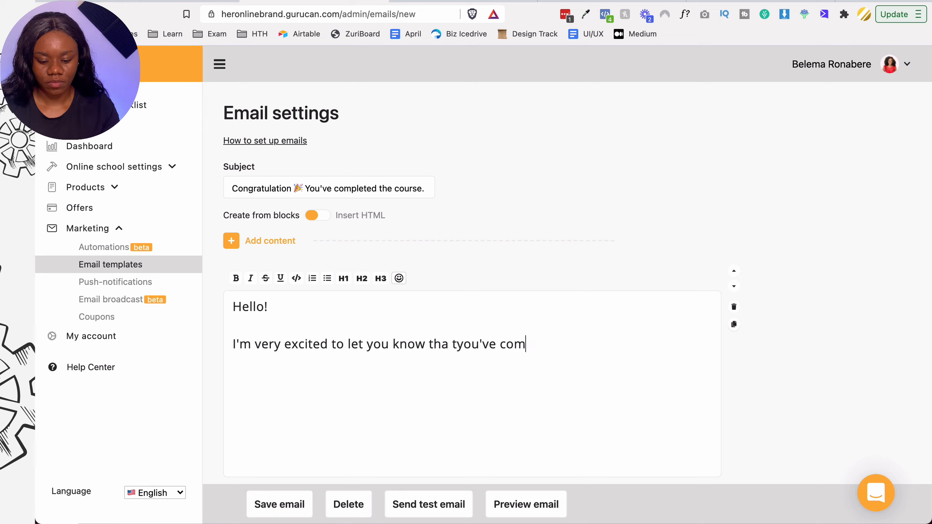
type("pleted the cours")
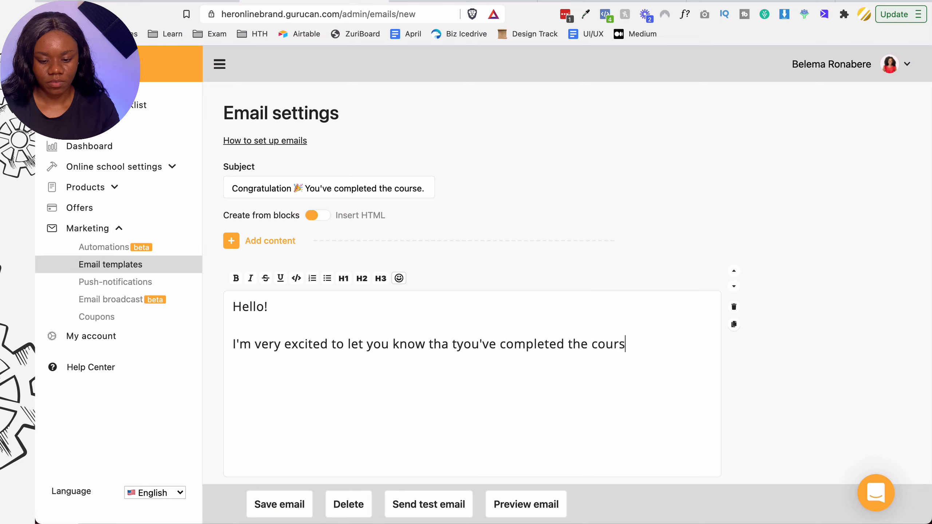
type("e so please leave a")
key("BackSpace")
key("BackSpace")
type("u")
key("BackSpace")
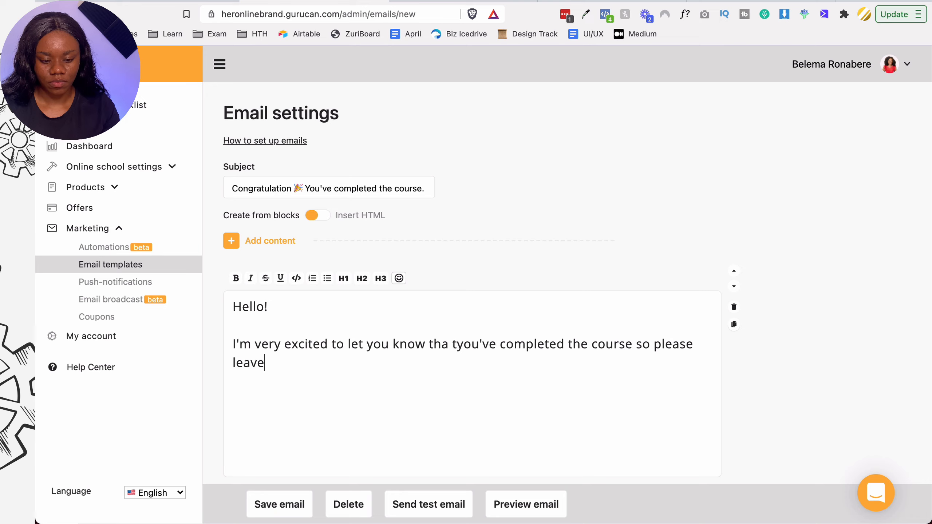
type("us a review if ")
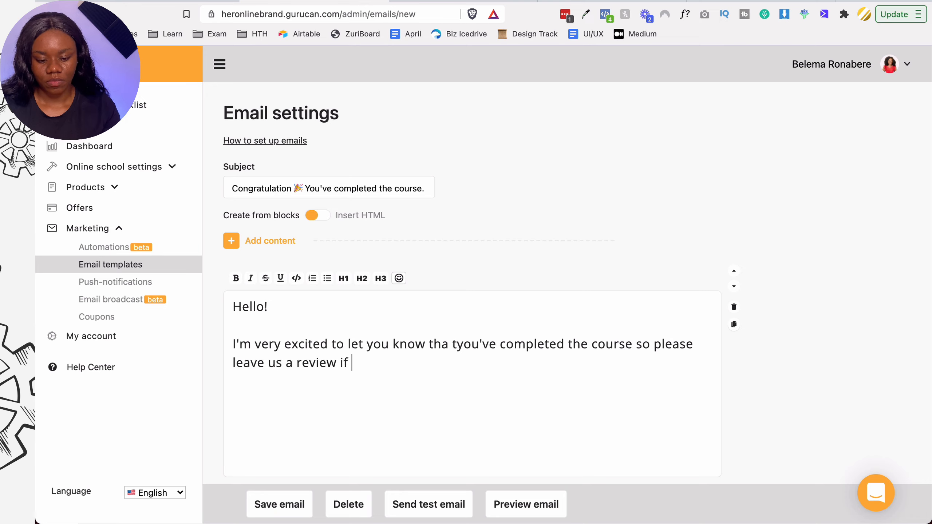
type("you loved it")
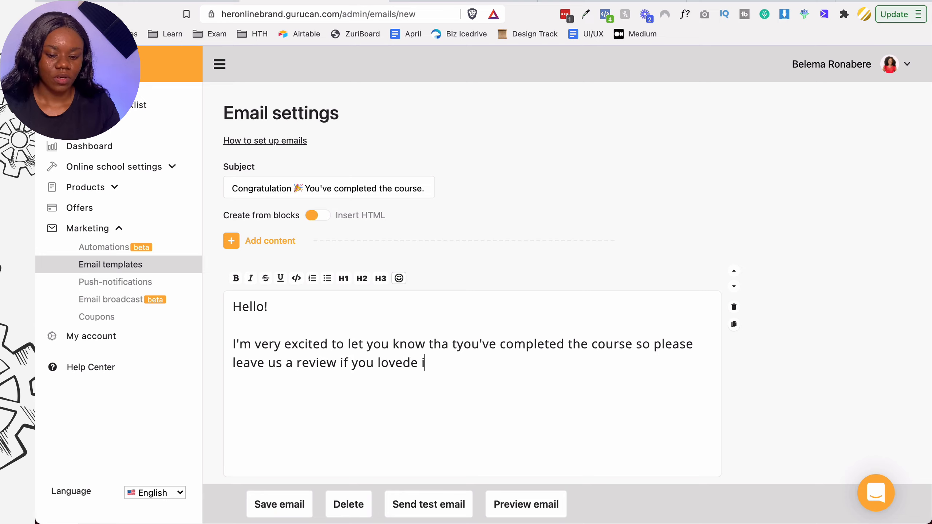
key("BackSpace")
key("BackSpace")
type("it.")
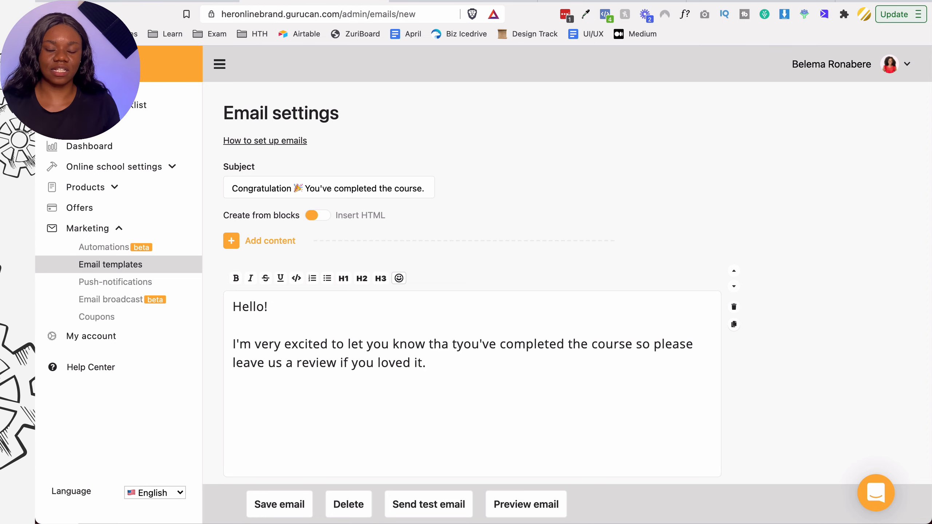
- Save the congratulation email
scroll(413, 328, "down", 2)
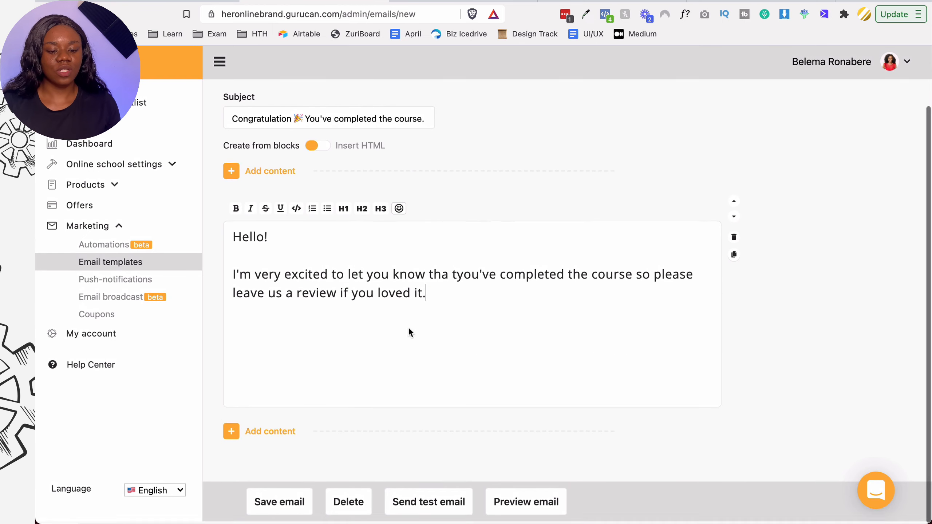
left_click(383, 310)
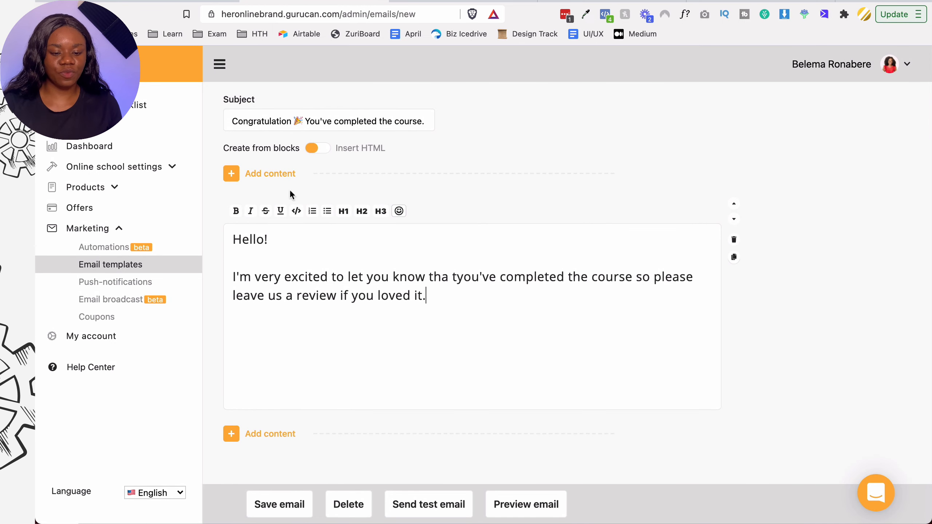
left_click(287, 505)
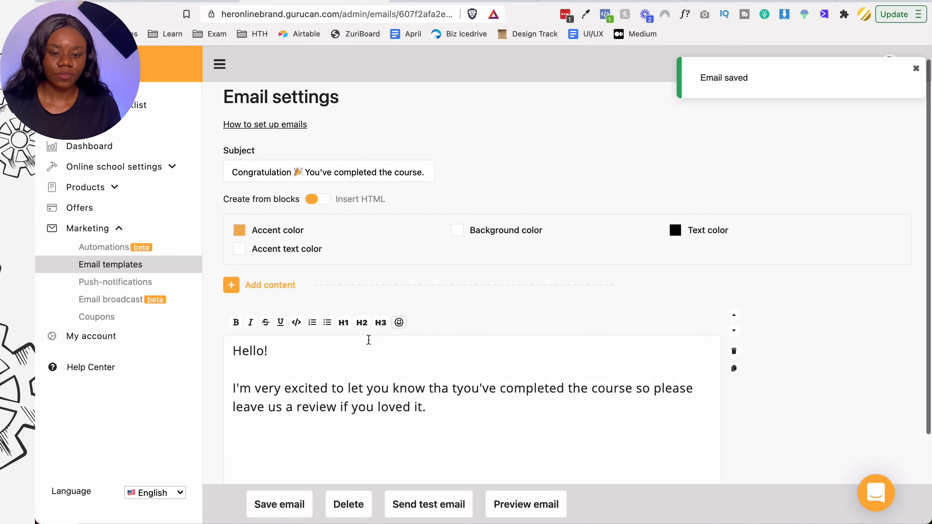
- Return to the Marketing > Email templates list from the saved email
scroll(369, 340, "up", 1)
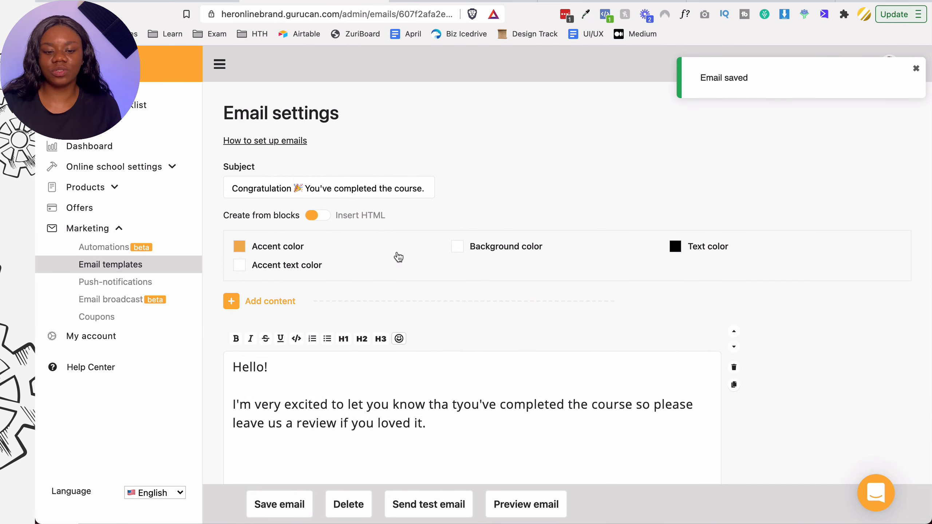
scroll(420, 297, "down", 4)
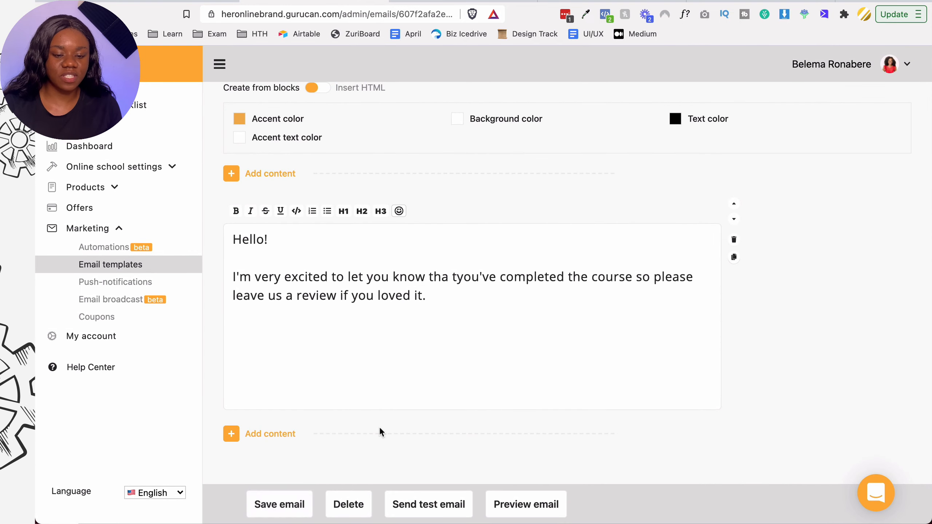
left_click(134, 265)
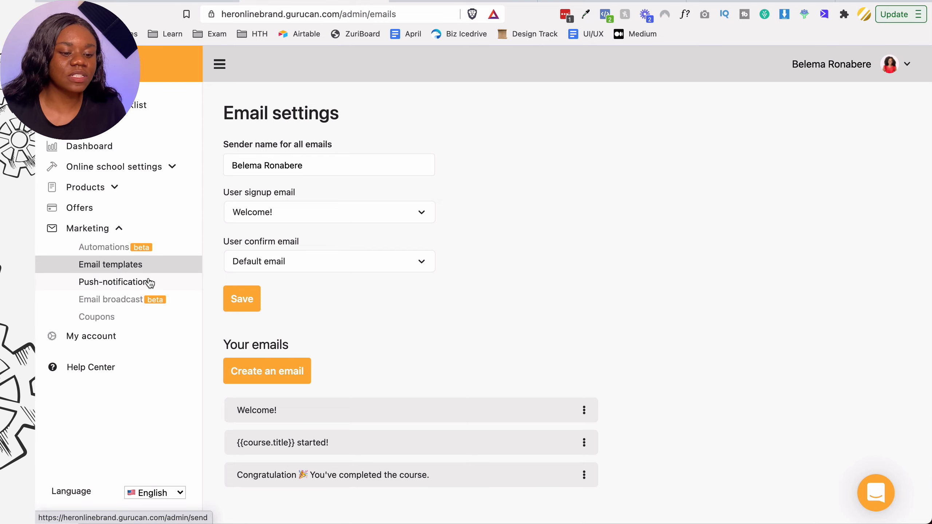
- Open the Push-notifications broadcast page and browse the recipient course list
left_click(176, 283)
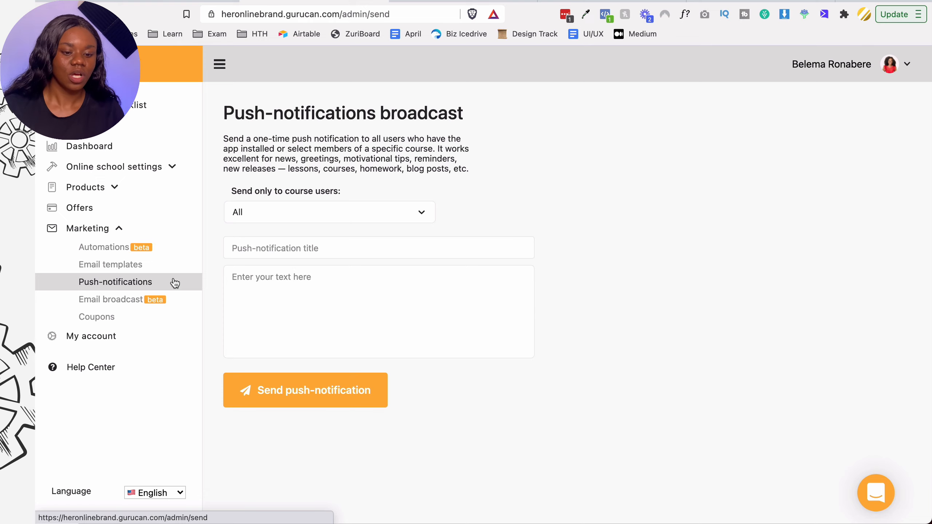
left_click(307, 247)
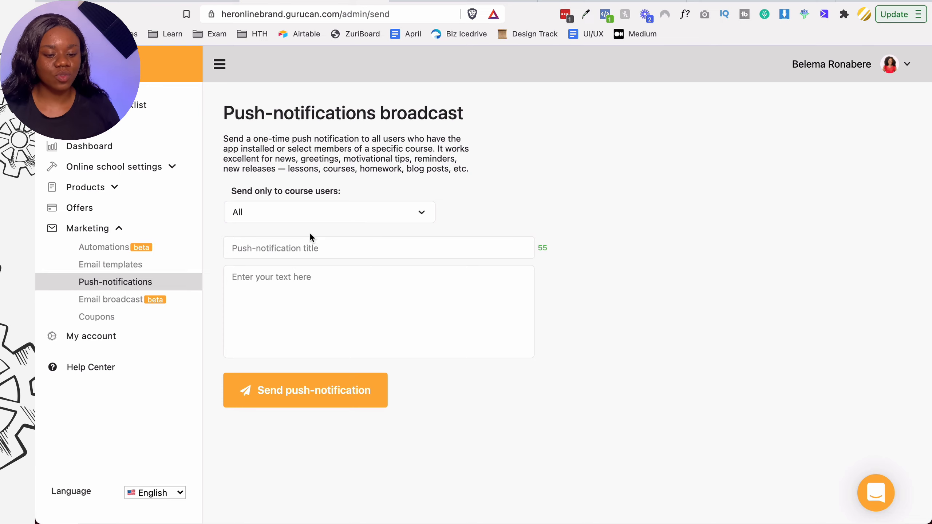
left_click(312, 218)
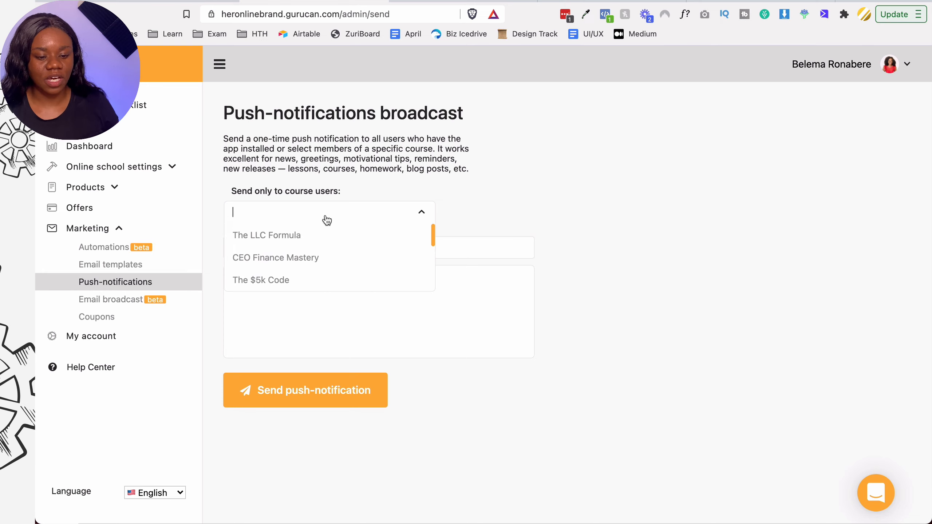
left_click(480, 212)
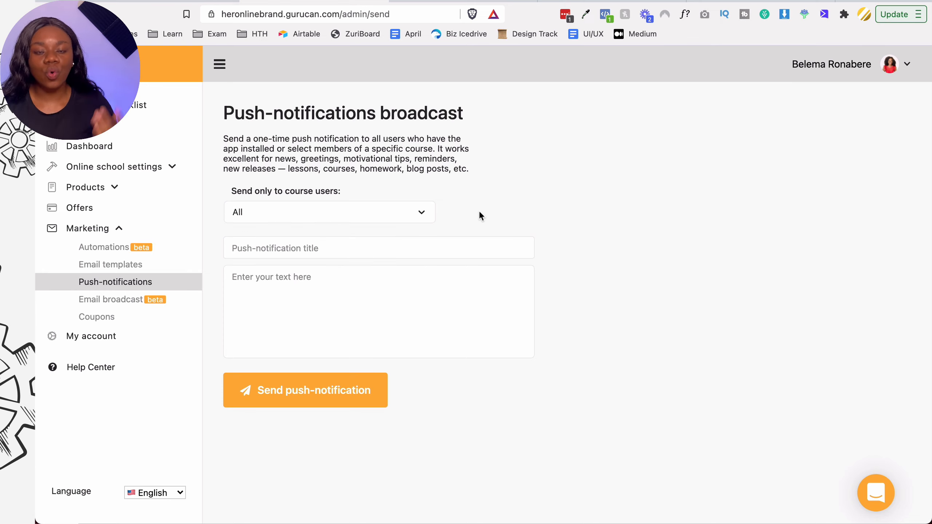
left_click(422, 211)
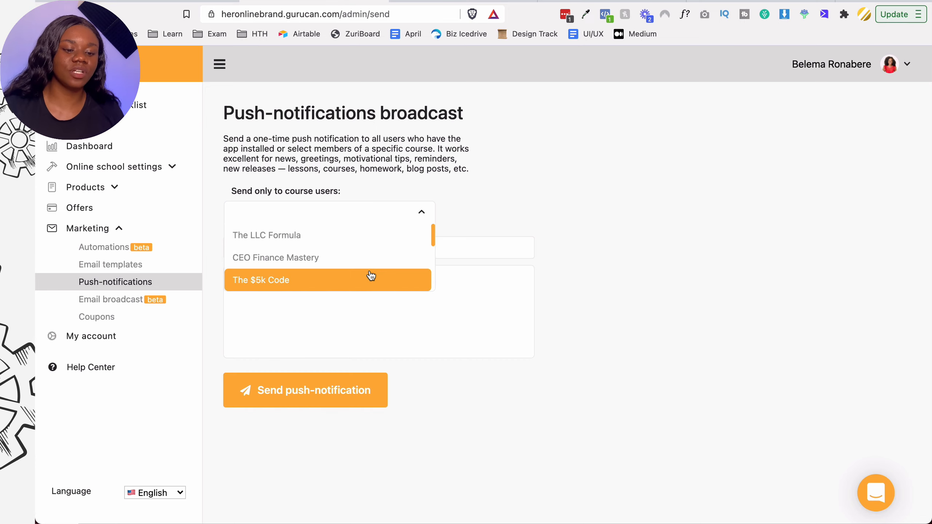
scroll(399, 282, "down", 4)
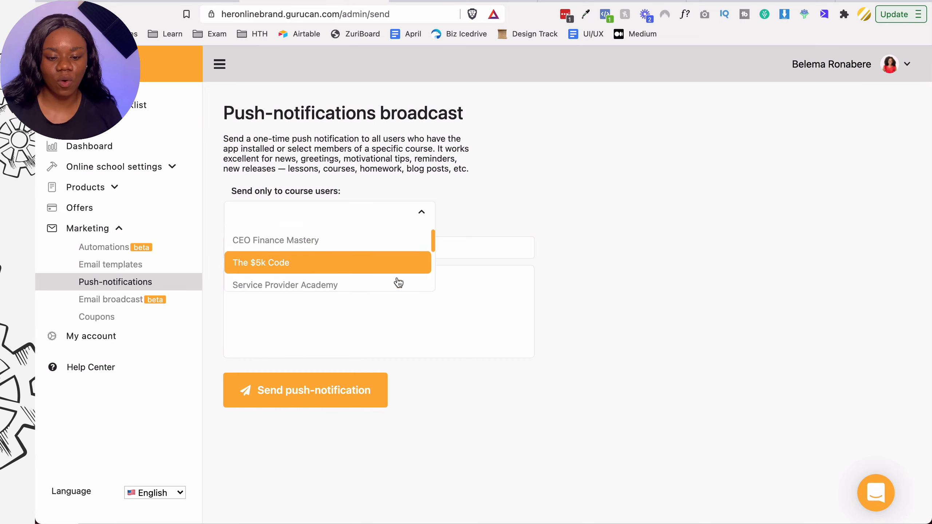
scroll(399, 282, "up", 5)
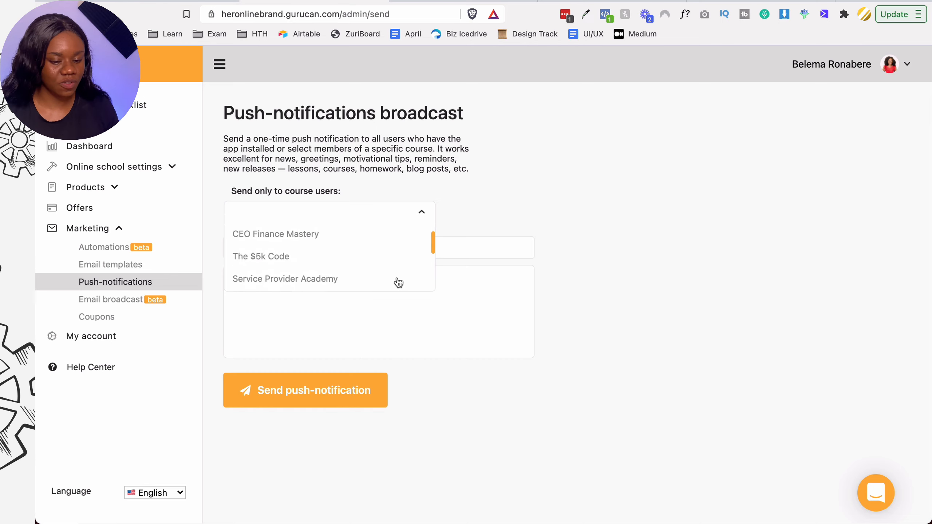
scroll(339, 269, "down", 5)
scroll(339, 269, "up", 6)
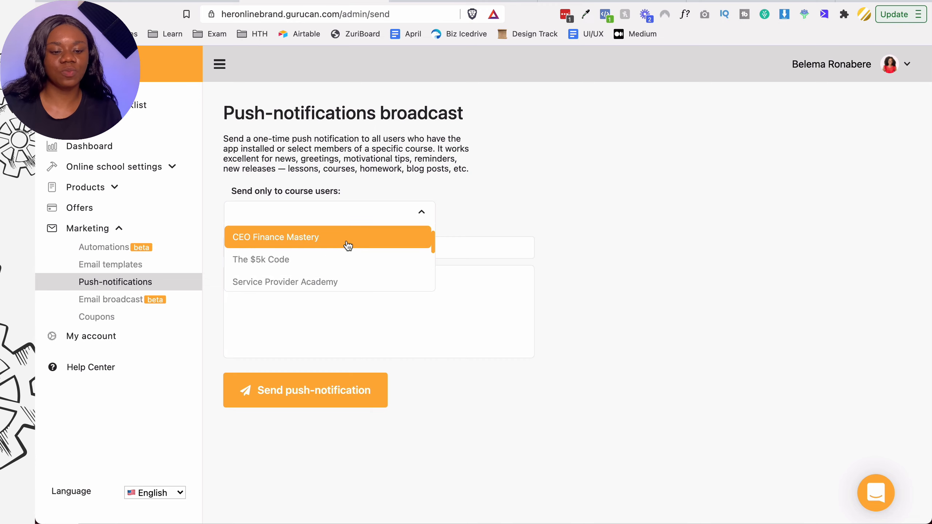
scroll(345, 243, "up", 1)
left_click(506, 203)
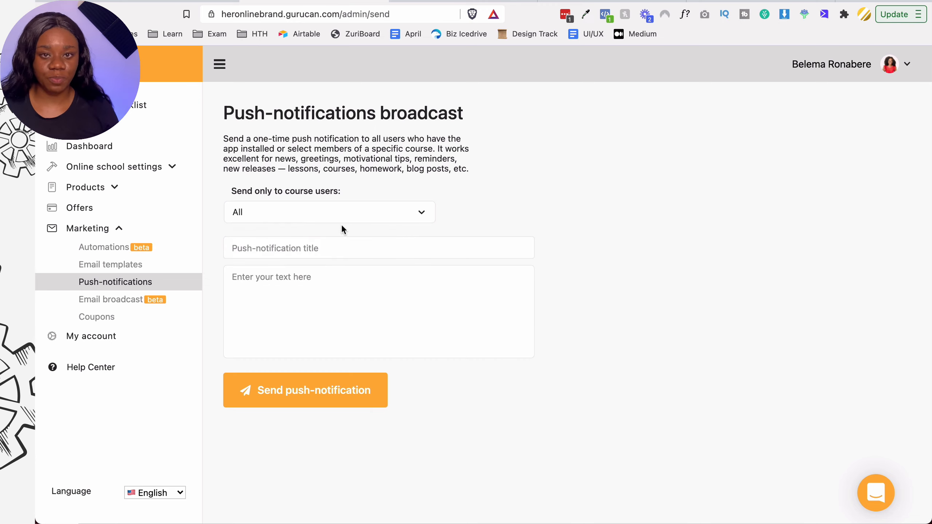
- Try targeting The LLC Formula, CEO Finance Mastery and The $5k Code users as recipients
left_click(343, 214)
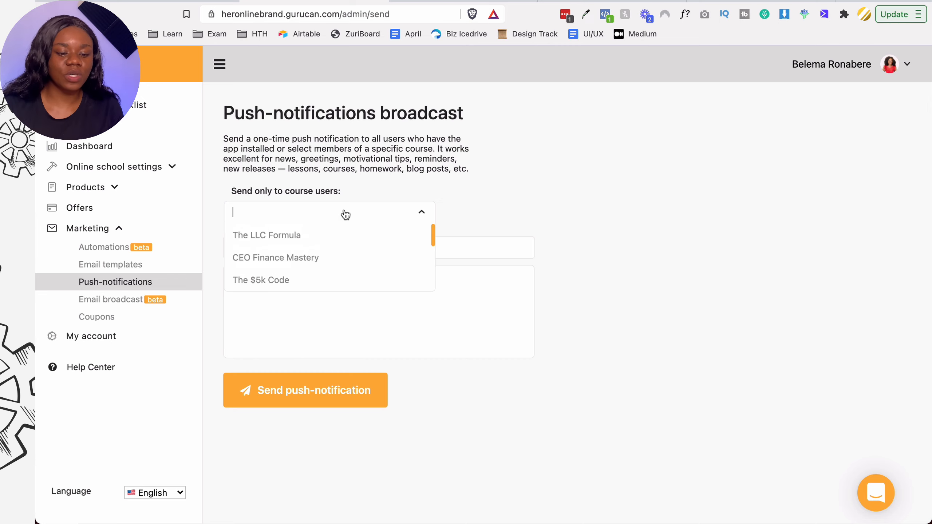
left_click(308, 235)
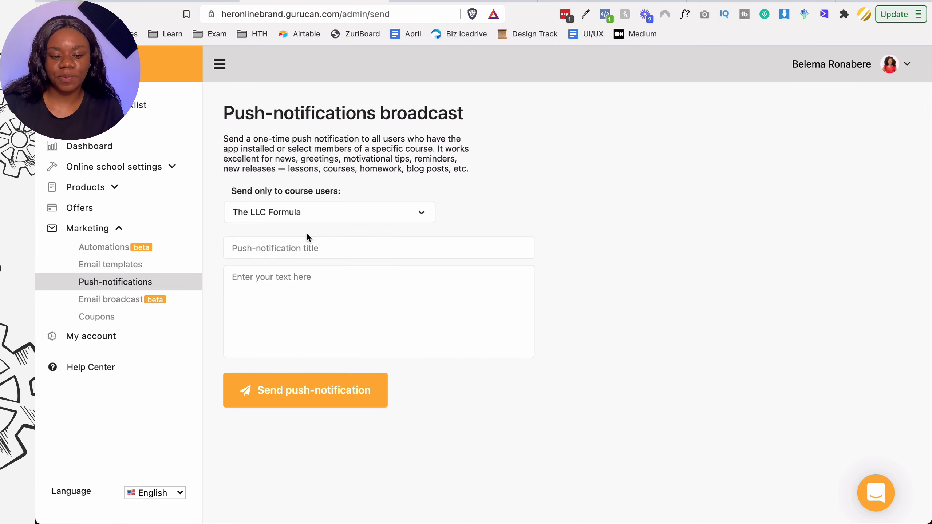
left_click(338, 220)
left_click(324, 260)
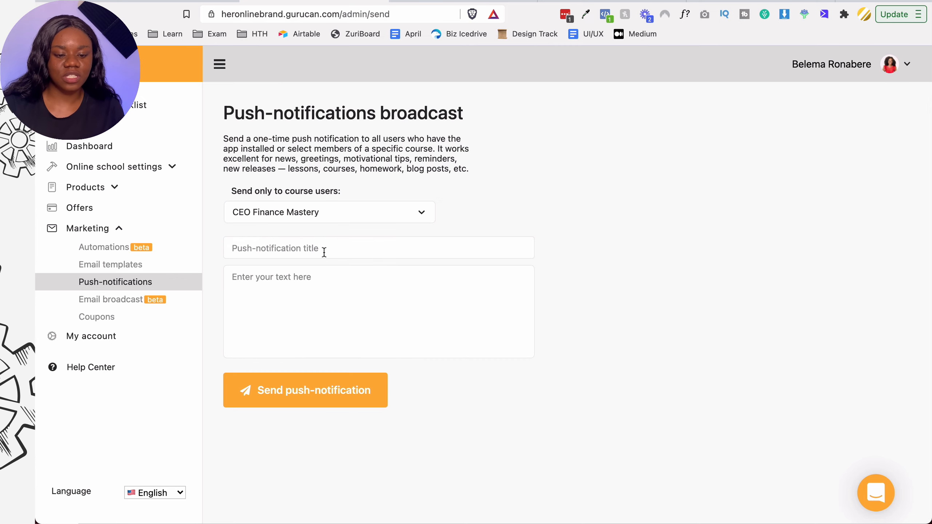
left_click(345, 215)
left_click(313, 279)
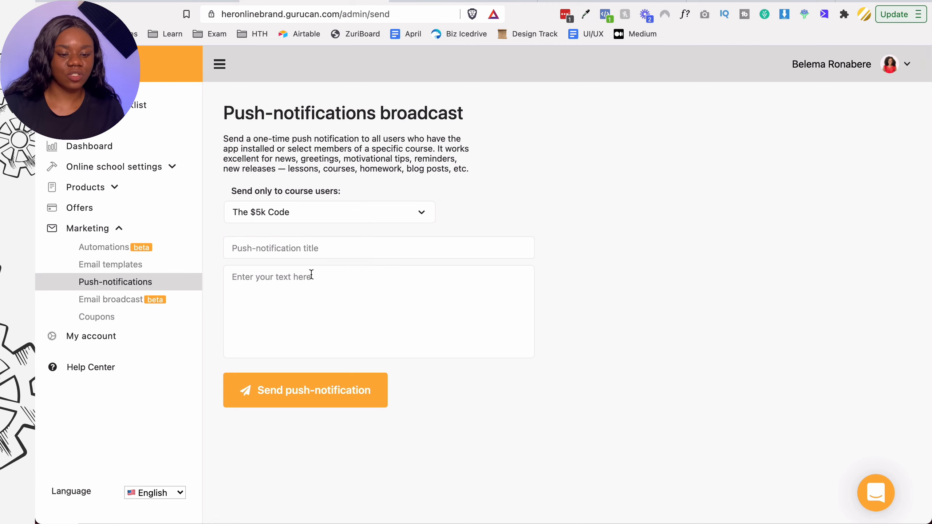
left_click(358, 215)
left_click(336, 257)
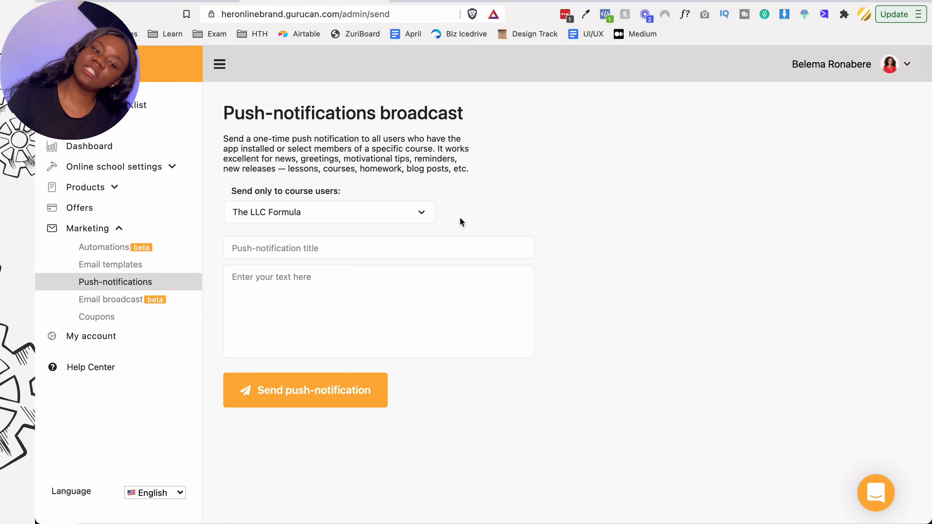
left_click(408, 220)
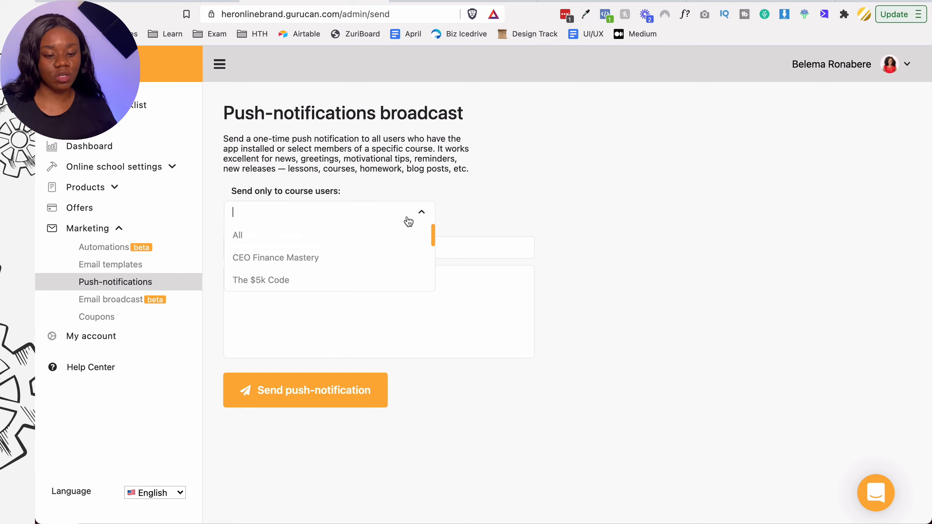
left_click(521, 217)
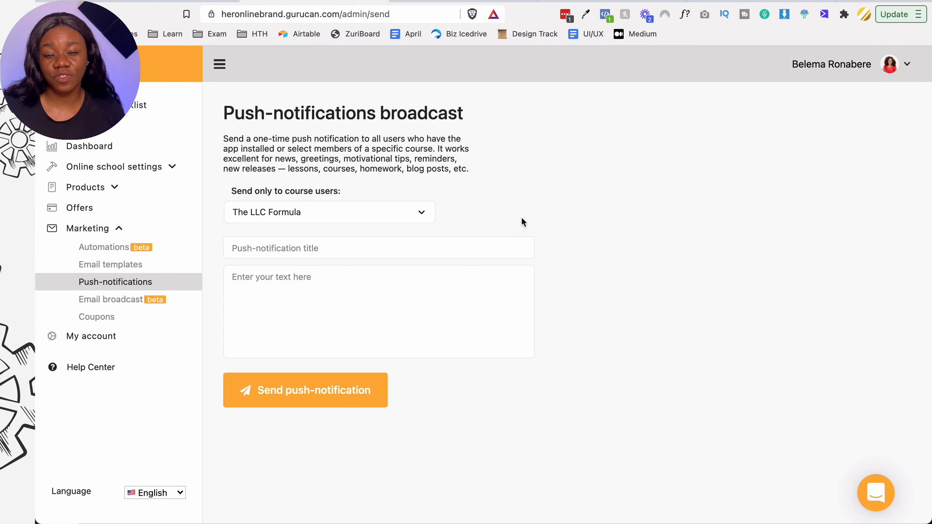
left_click(401, 219)
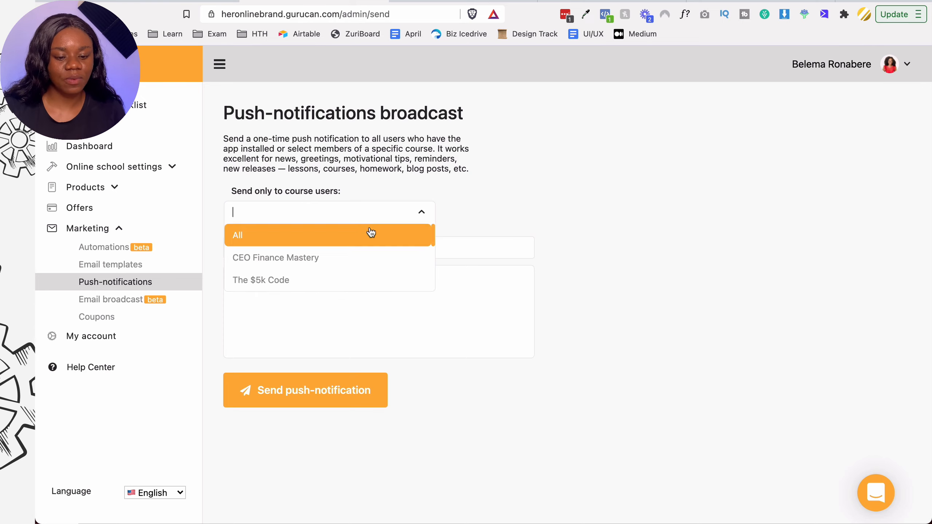
- Target all users and title the notification 'You've got mail ✉'
left_click(370, 232)
left_click(348, 243)
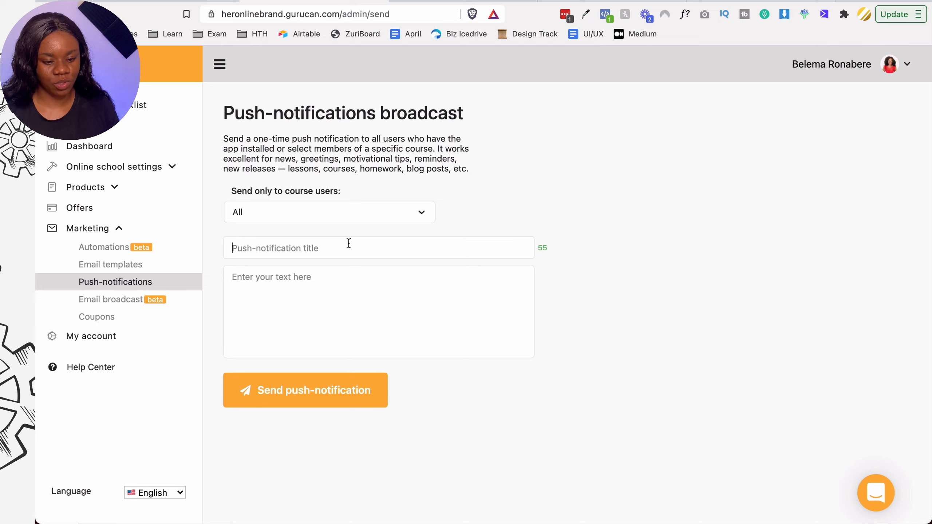
type("You'")
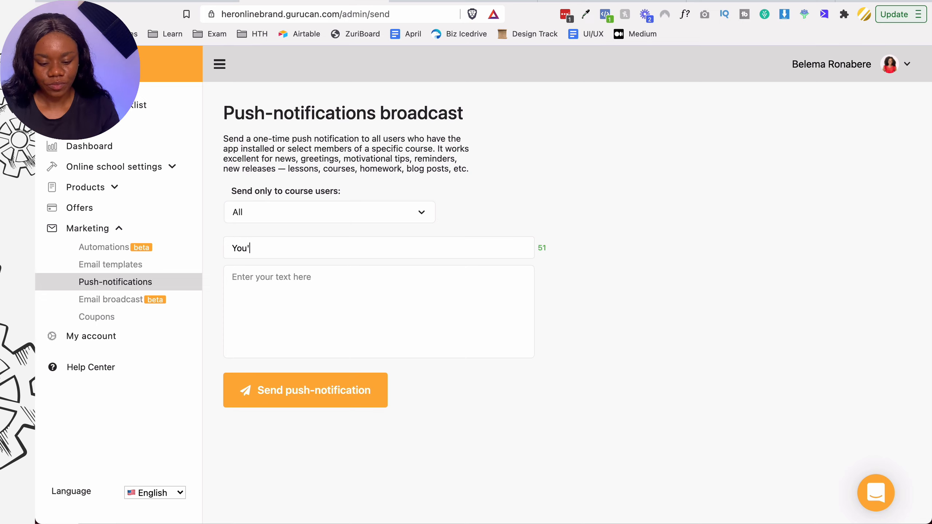
type("ve got mail")
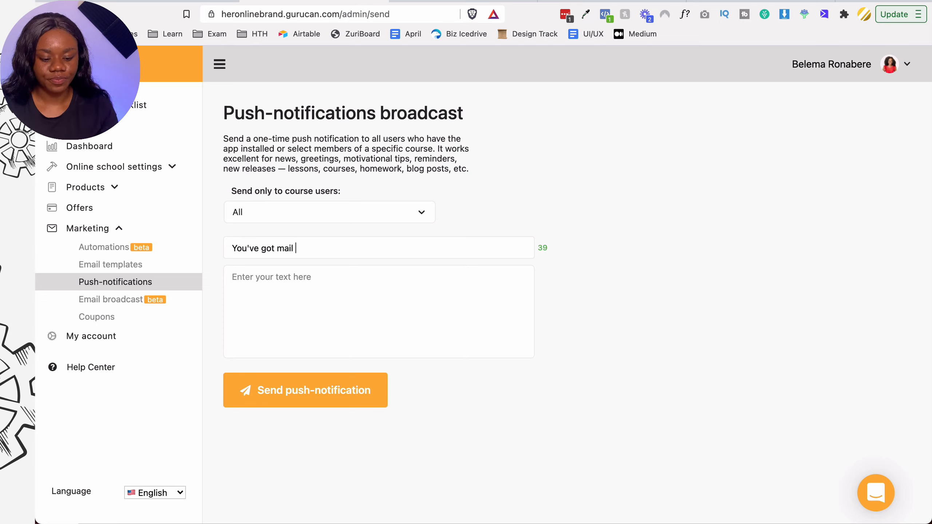
key("ctrl+super+space")
type("nvelo")
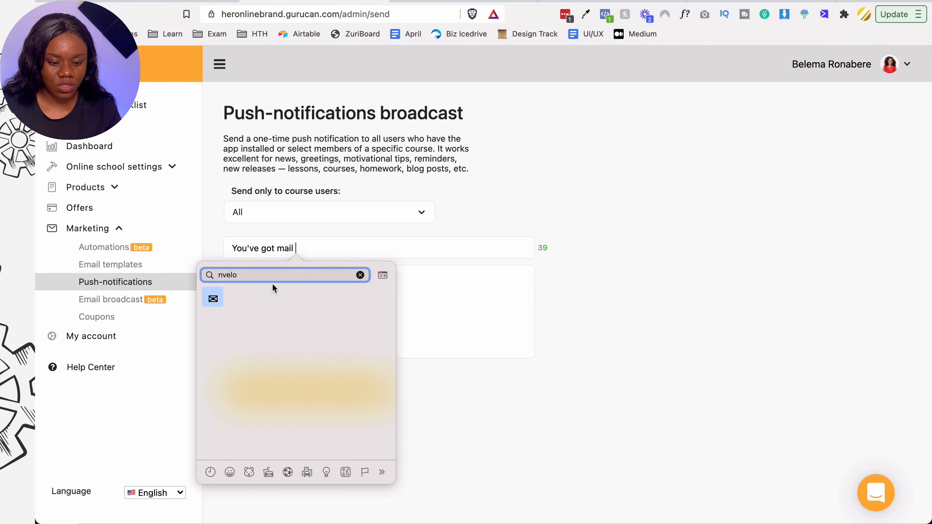
left_click(213, 298)
- Write the message about a new lesson in the dashboard and send the notification
left_click(333, 286)
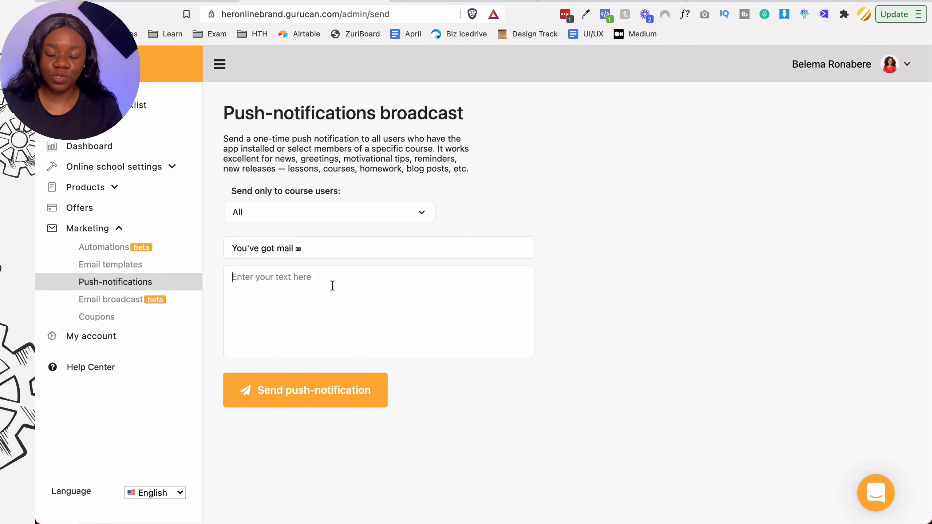
type("We ")
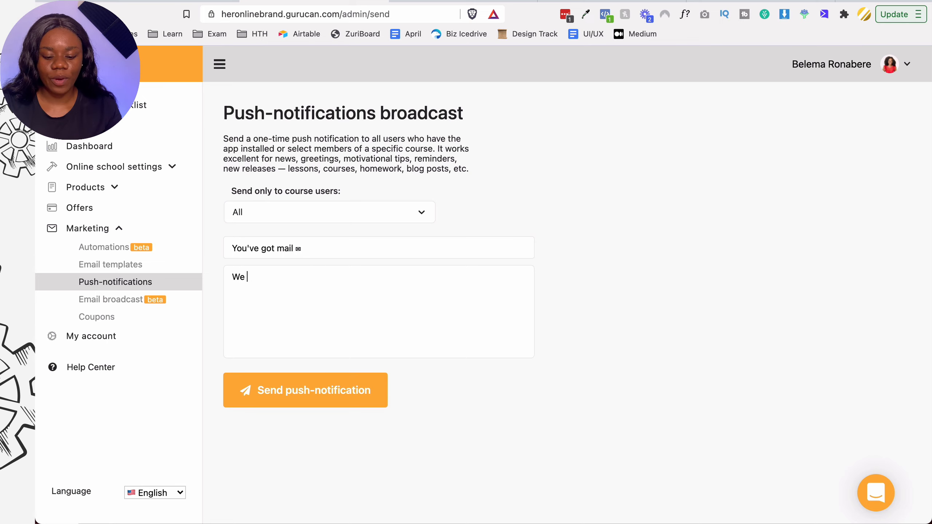
type("have a new lesson i")
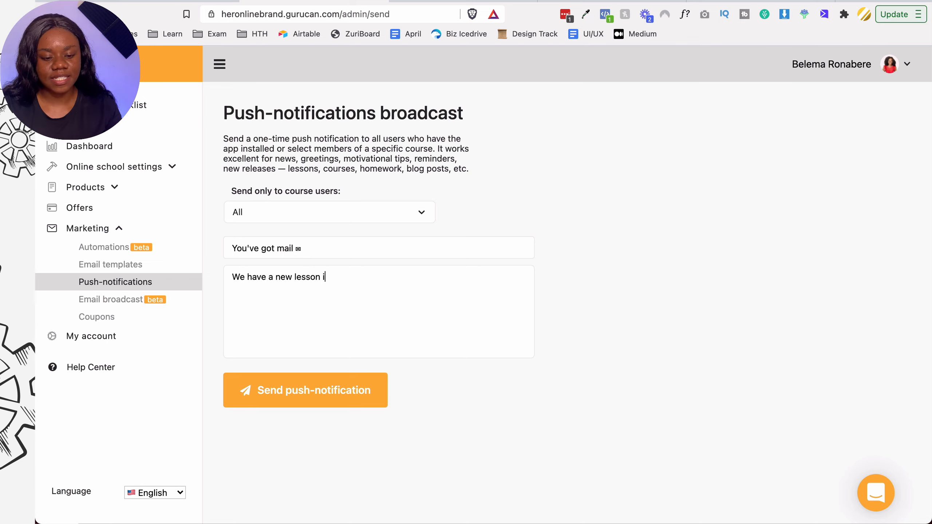
type("nside of your dahbo")
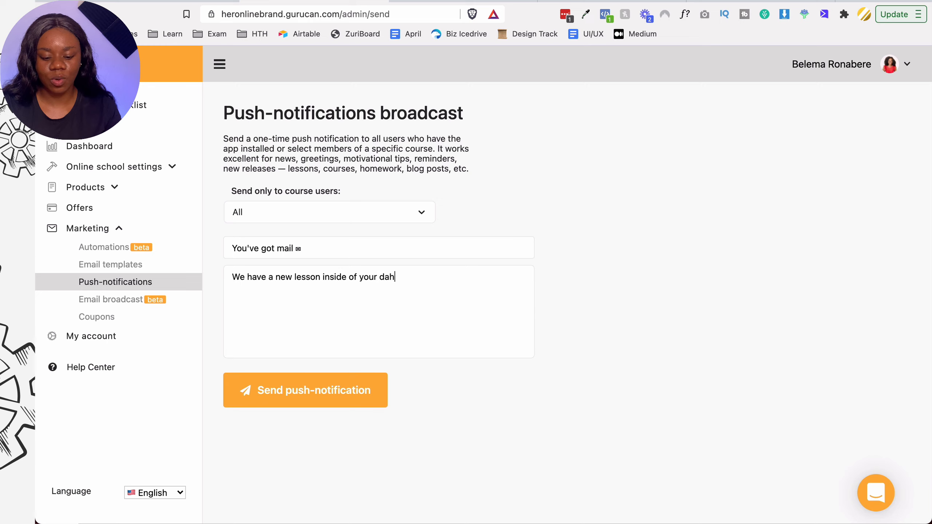
key("BackSpace")
key("BackSpace")
key("BackSpace")
type("ashb")
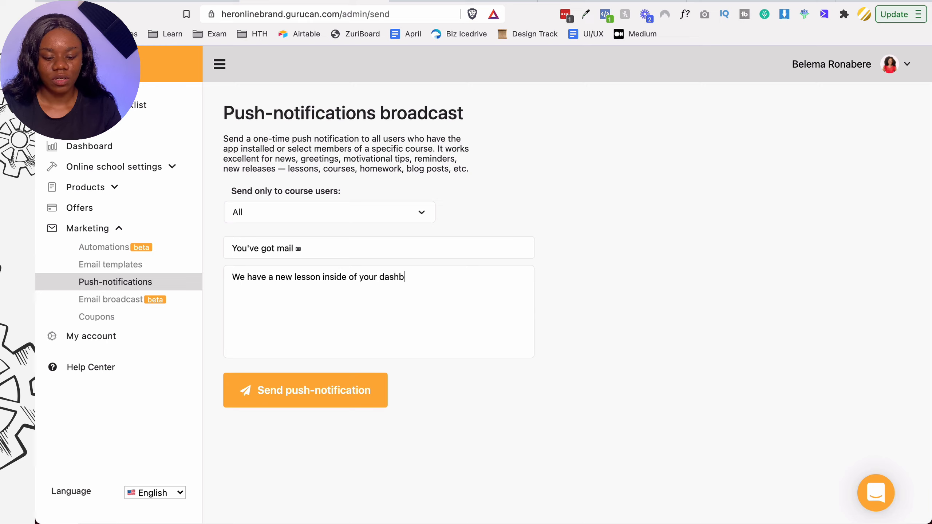
type("oard please ")
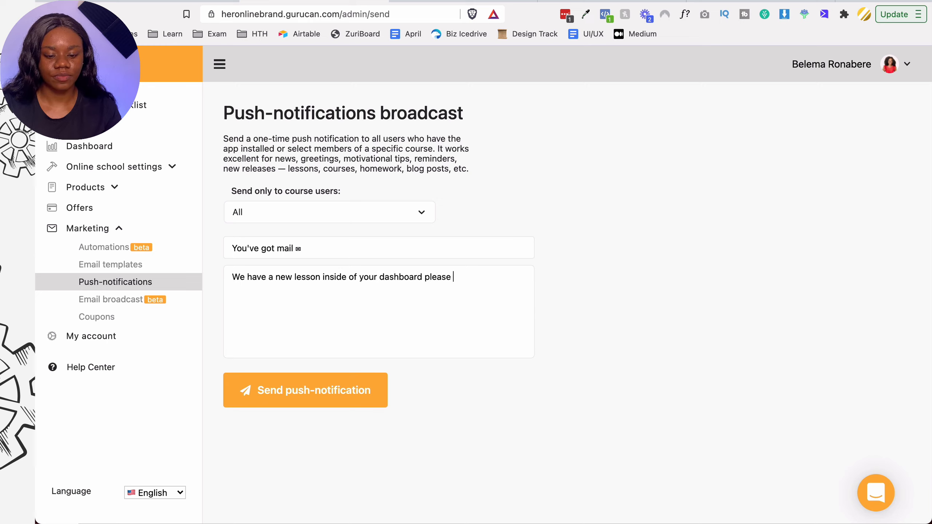
type("login to find")
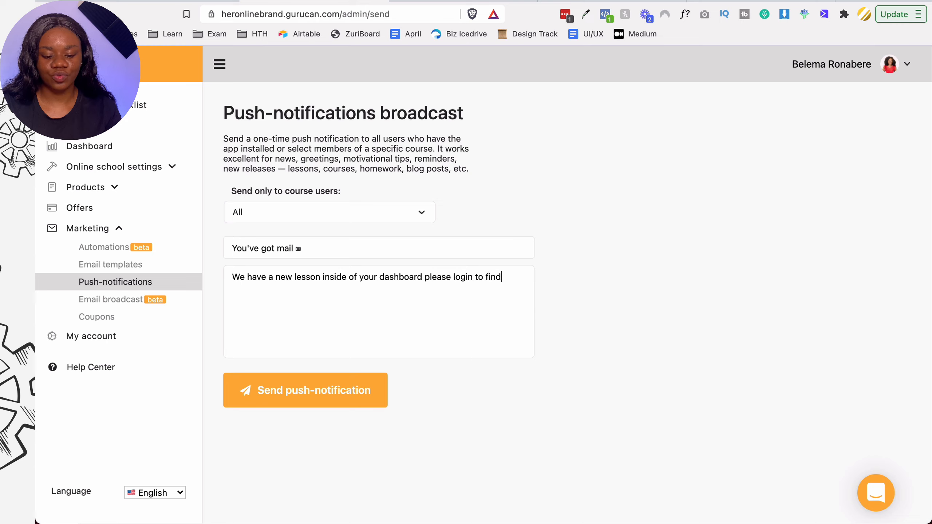
type(" out the secret news")
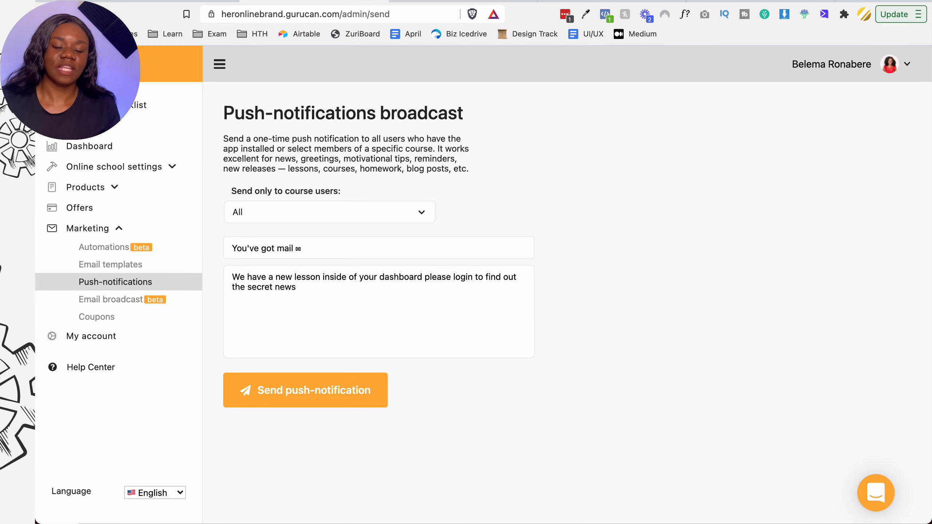
left_click(320, 399)
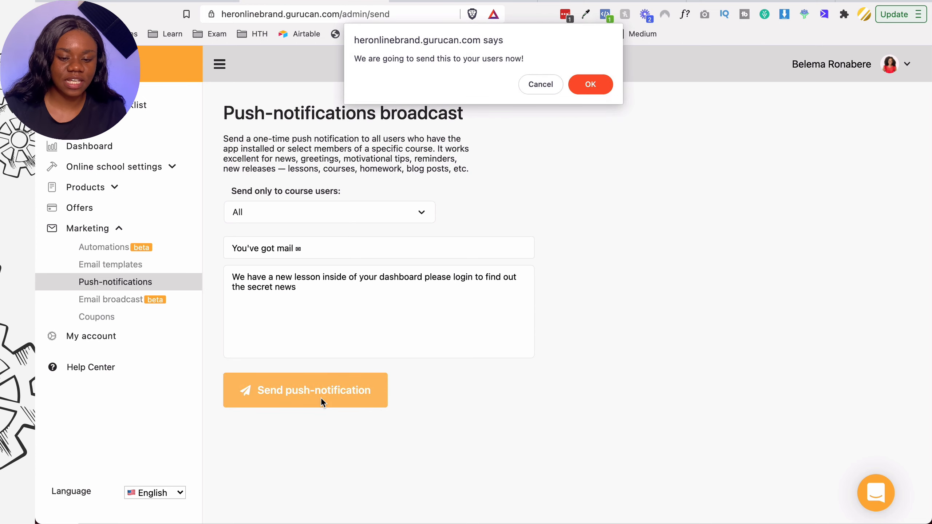
- Confirm sending the push notification and open the Email broadcast page
left_click_drag(357, 59, 547, 61)
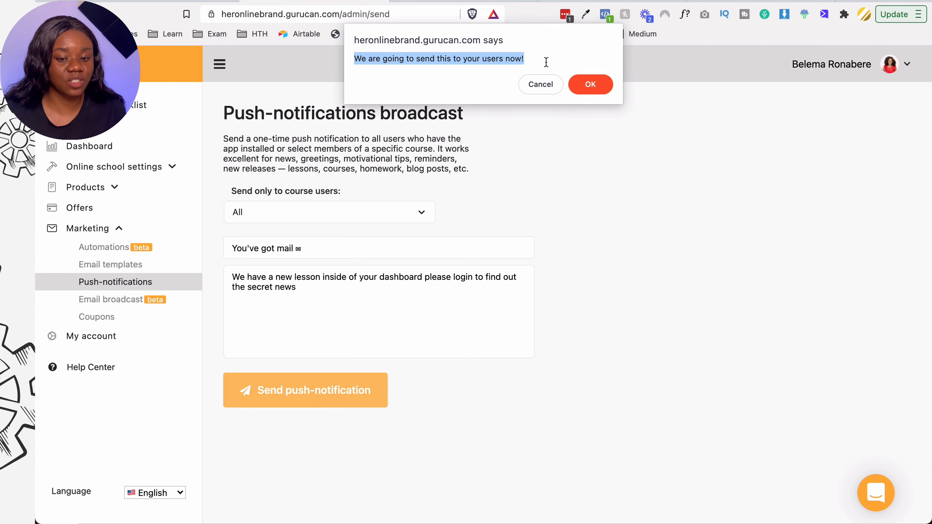
left_click(586, 78)
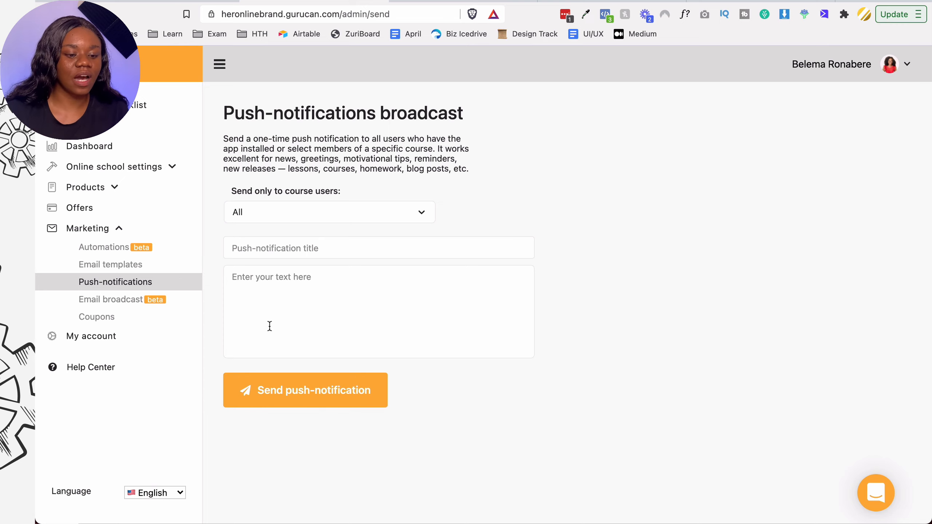
left_click(131, 305)
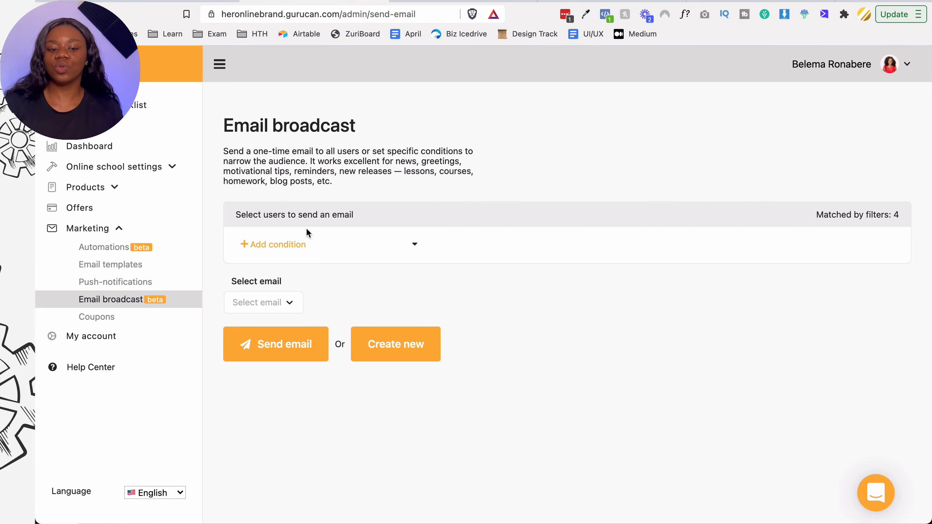
- Open the '+ Add condition' dropdown to view the available audience conditions
left_click(288, 245)
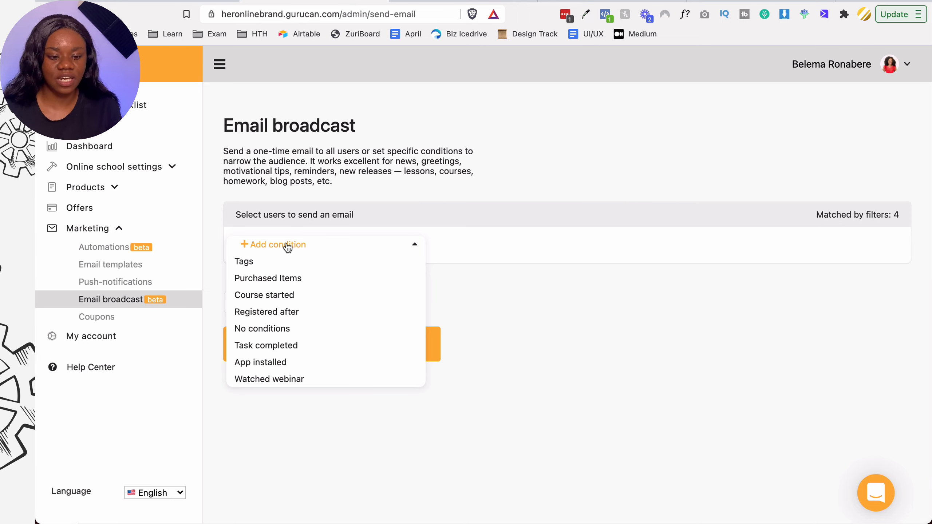
left_click(288, 246)
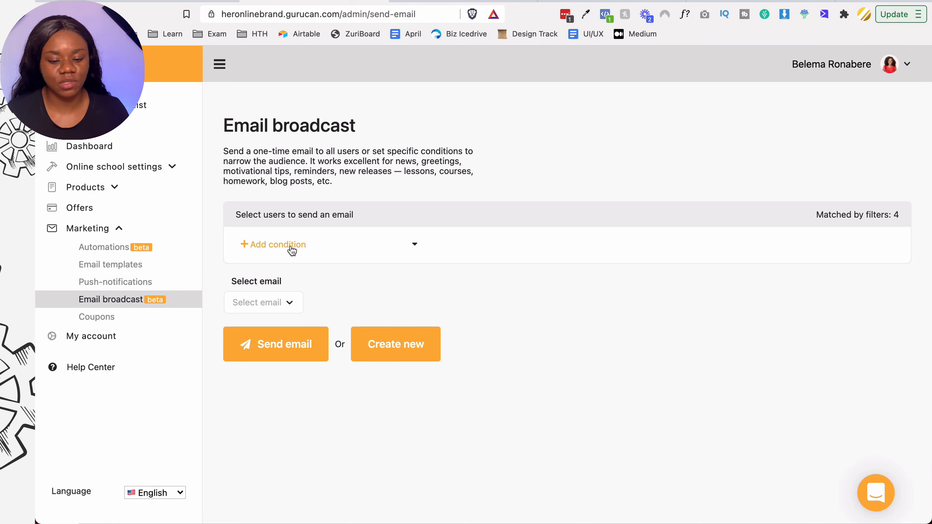
left_click(291, 250)
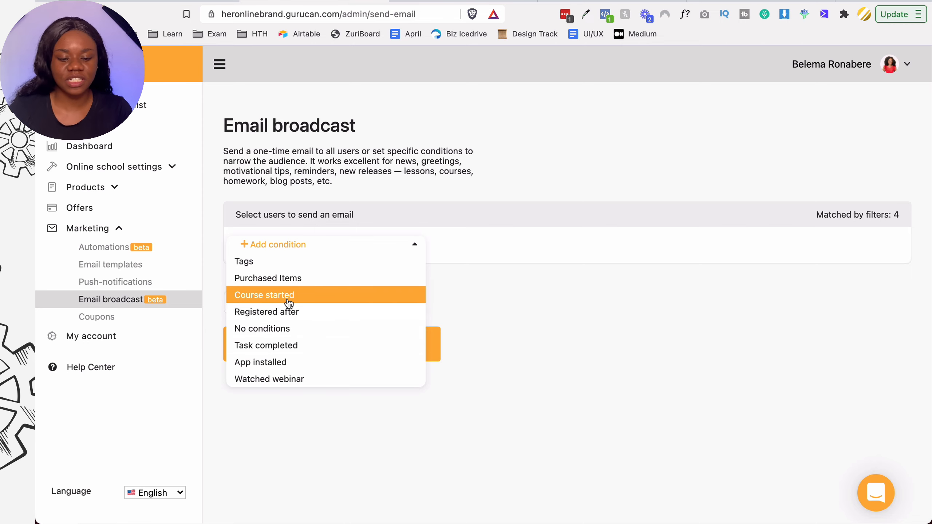
- Add a Purchased Items condition for The LLC Formula and a Tags condition for App installed
left_click(307, 279)
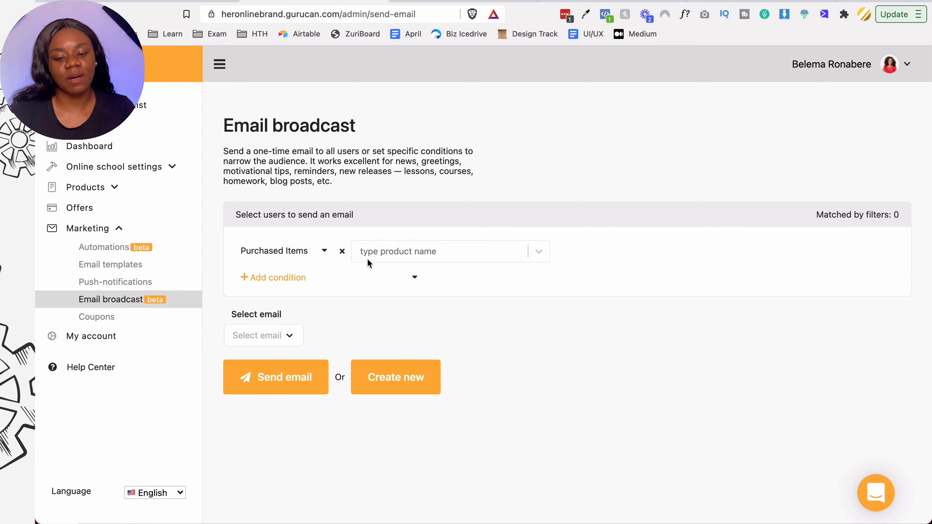
left_click(385, 253)
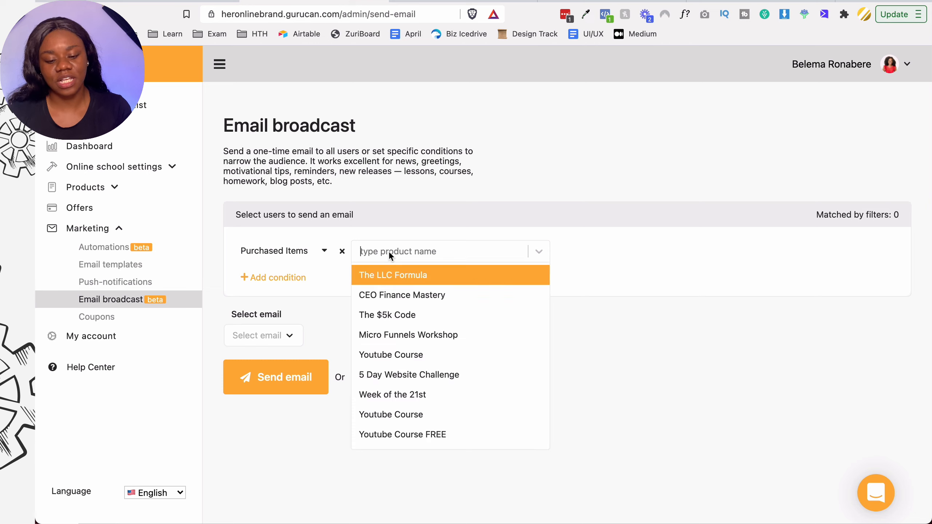
left_click(385, 273)
left_click(472, 290)
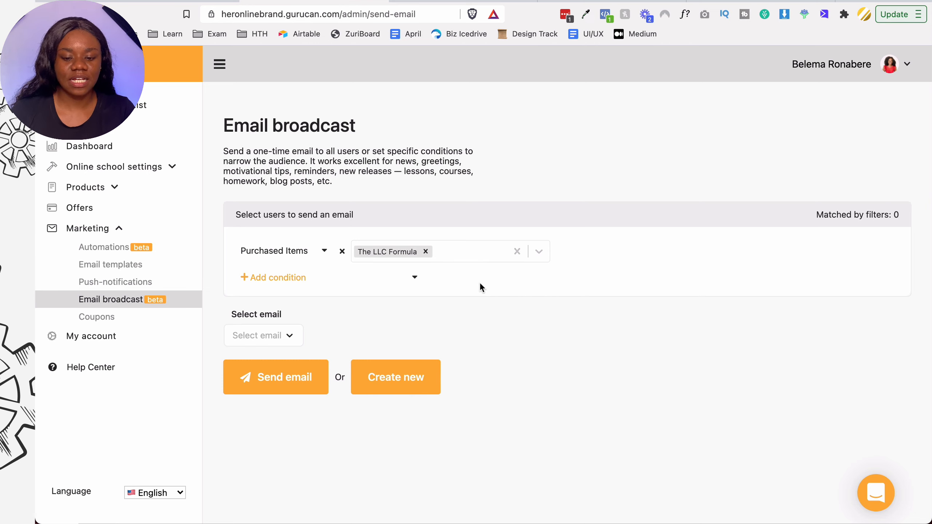
left_click(405, 281)
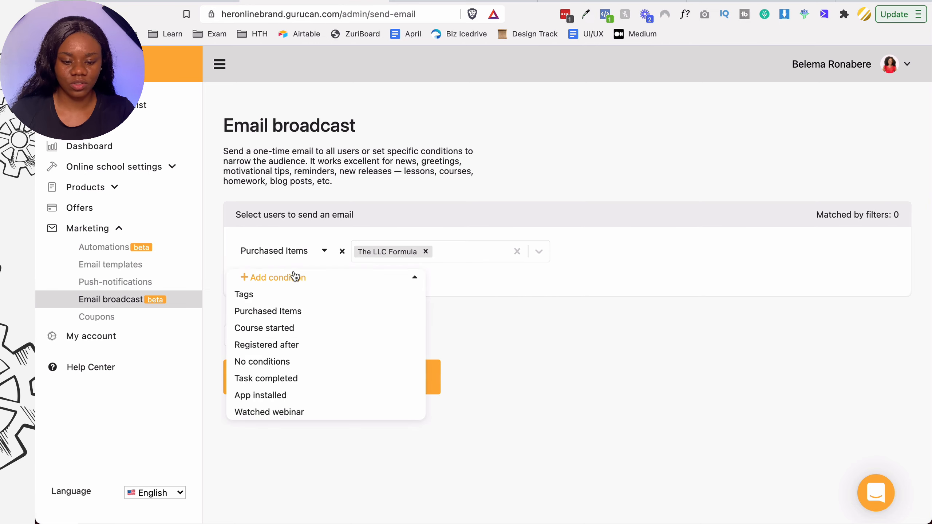
left_click(243, 294)
left_click(405, 279)
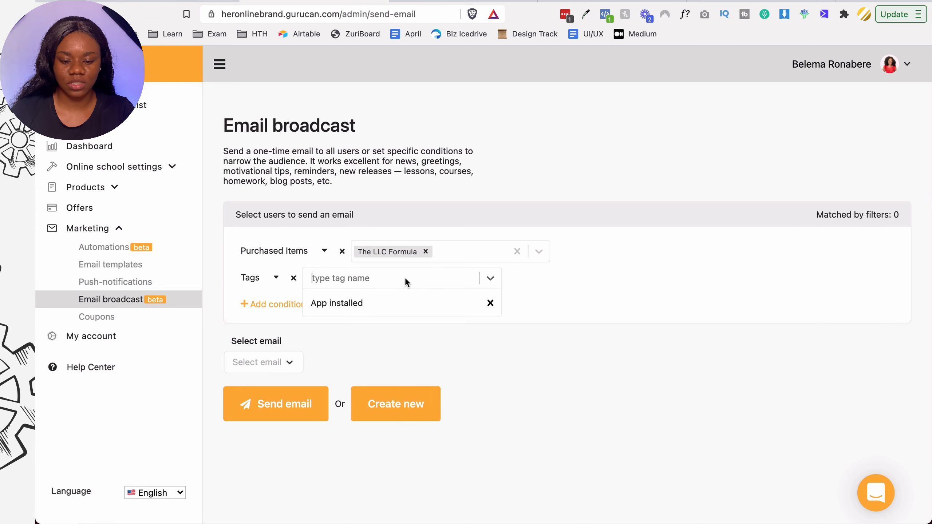
left_click(389, 303)
- Add a Purchased Items condition for The $5k Code; add CEO Finance Mastery and Youtube Course to the first
left_click(246, 304)
left_click(302, 339)
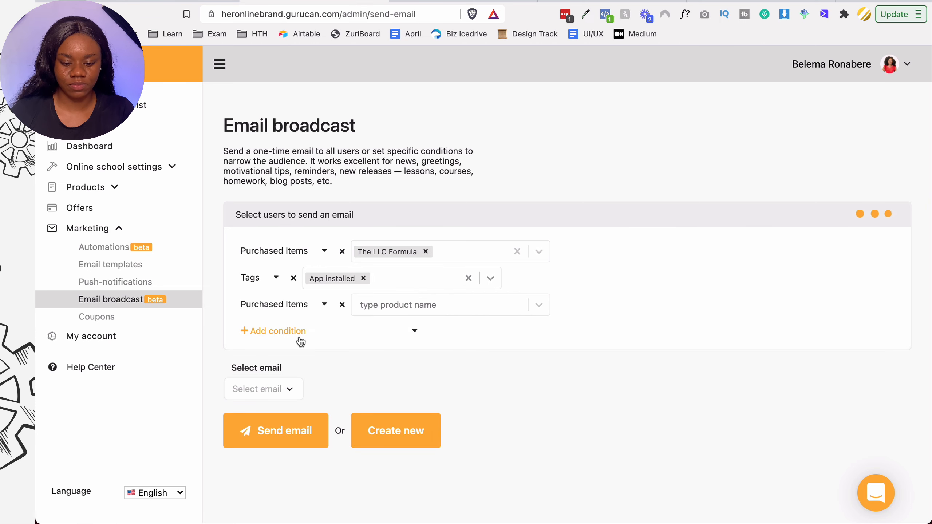
left_click(407, 305)
left_click(407, 367)
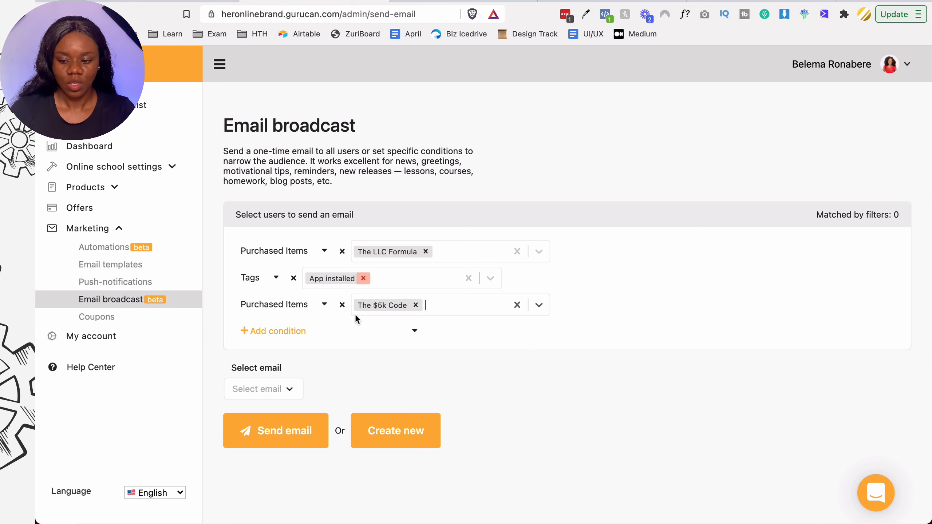
left_click(538, 253)
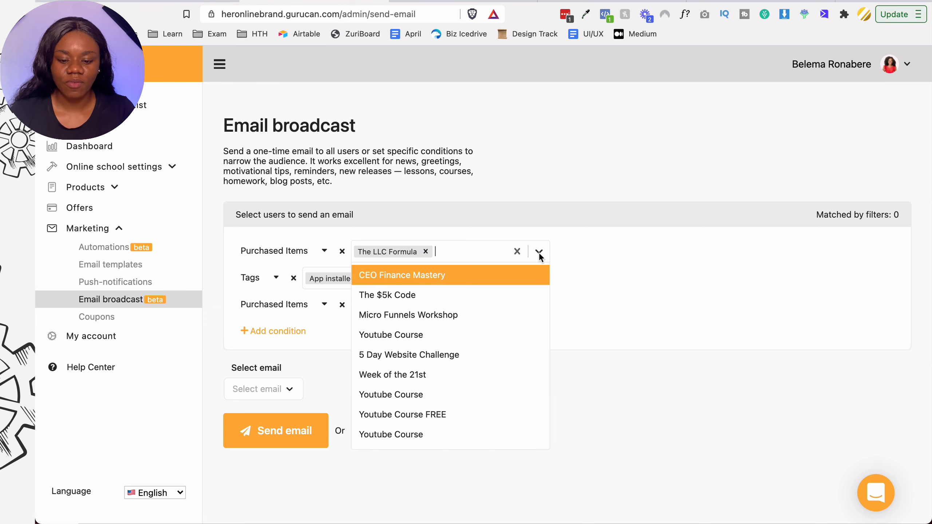
left_click(501, 272)
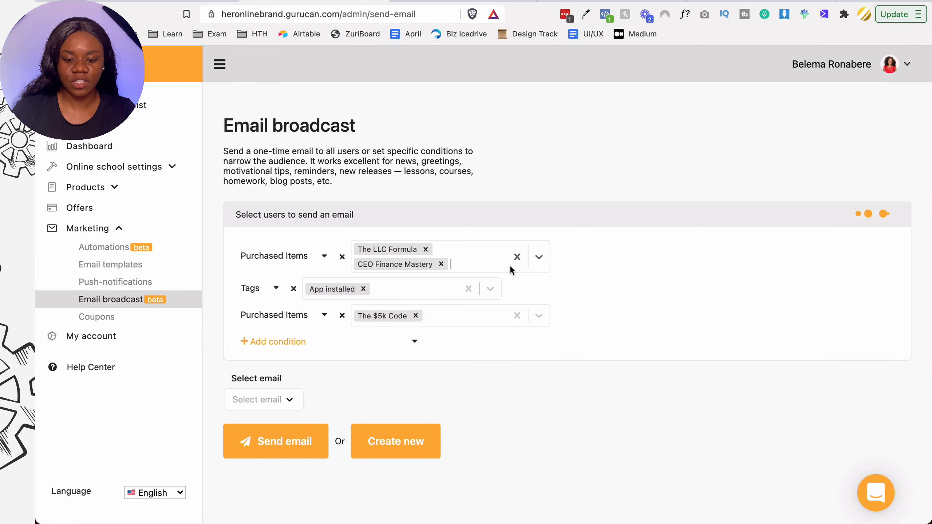
left_click(538, 261)
left_click(468, 325)
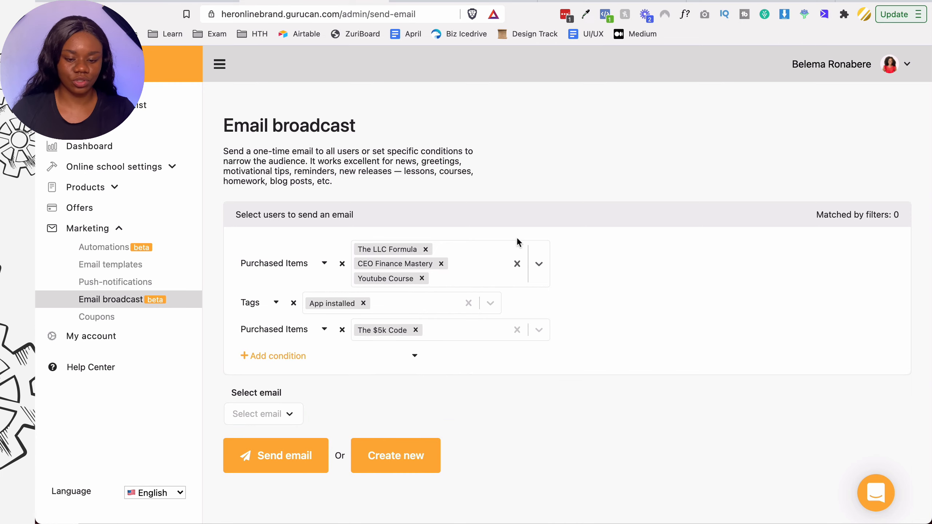
- Start a new email instead of picking a saved one
scroll(497, 334, "down", 1)
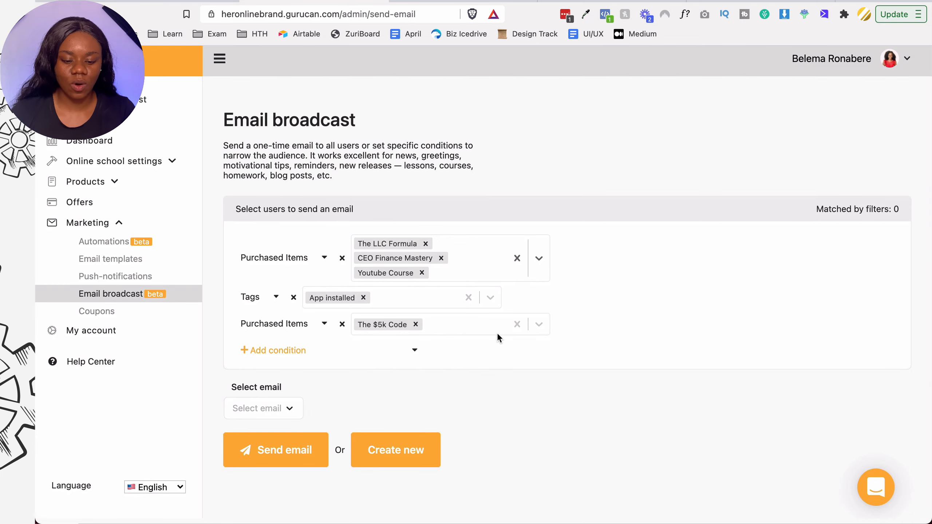
scroll(224, 462, "up", 1)
left_click(287, 420)
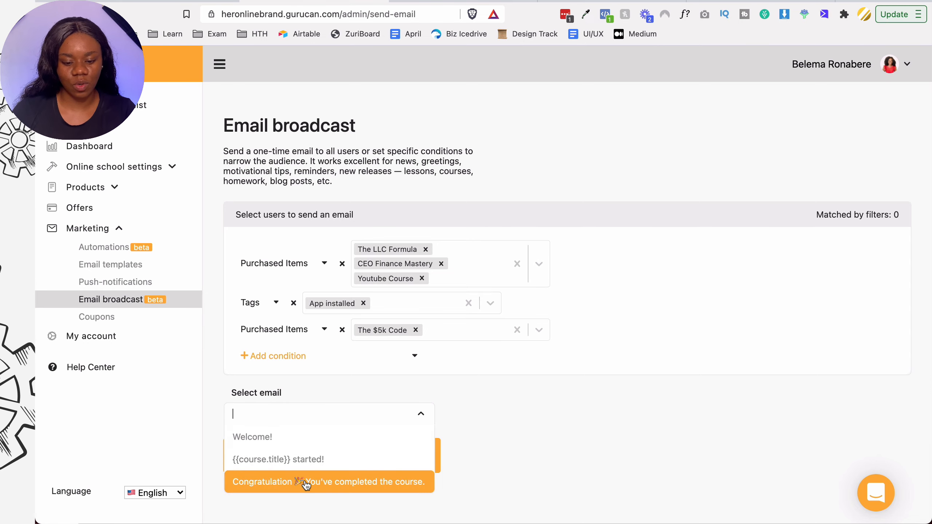
left_click(532, 438)
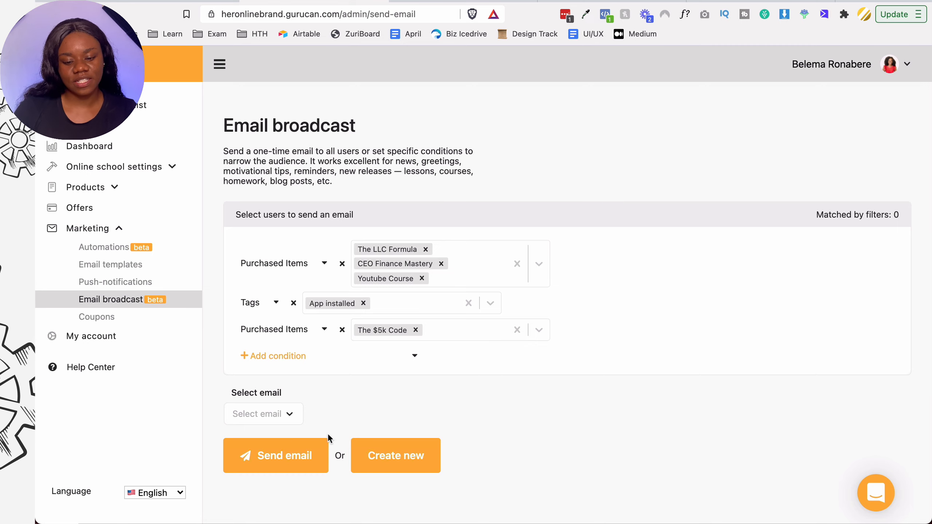
left_click(382, 461)
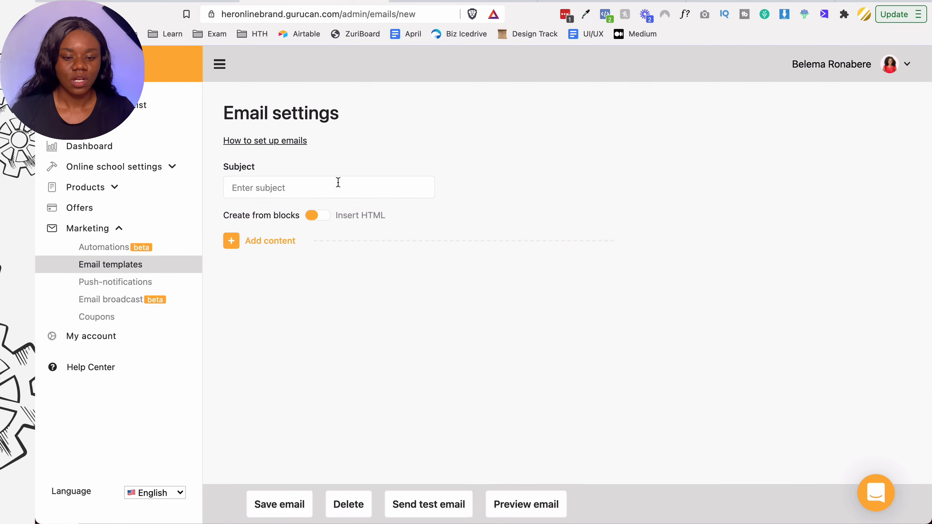
- Give the new email the subject 'Welcome to HOB'
type("Welcome to HOB")
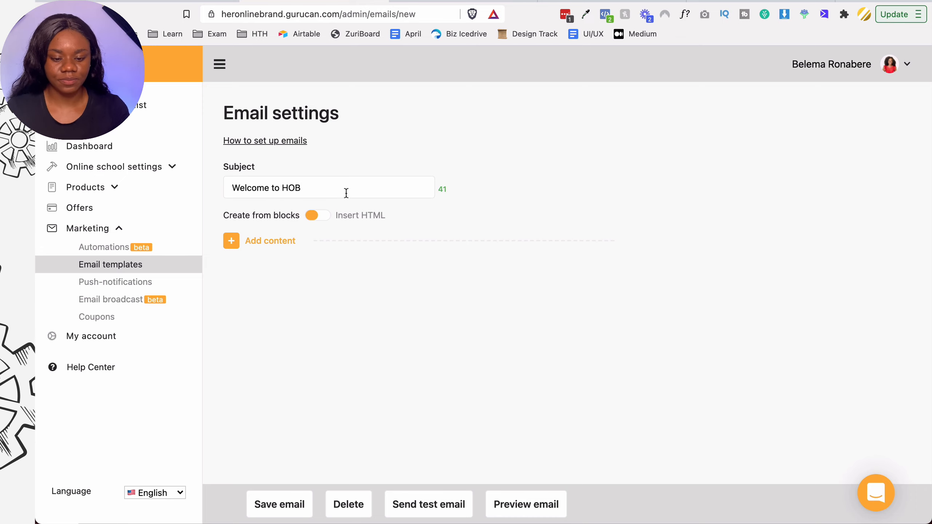
left_click(318, 218)
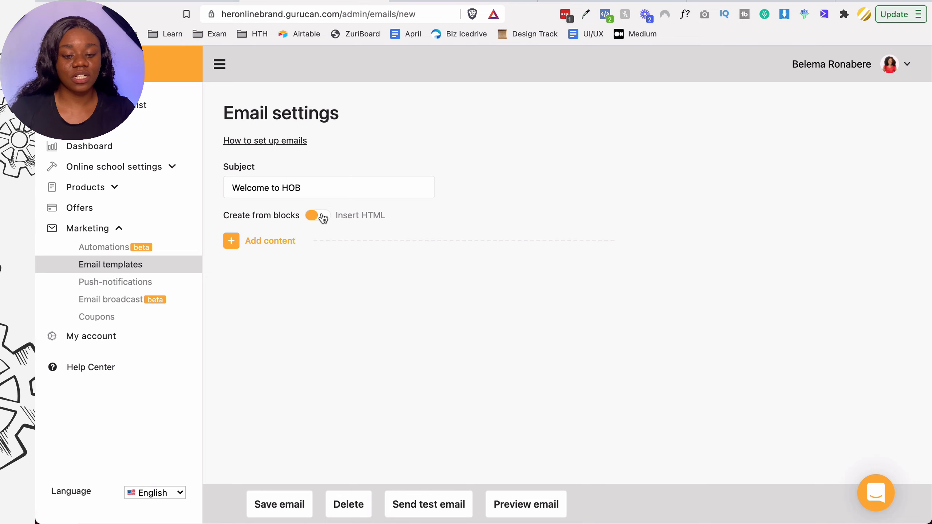
left_click(322, 217)
left_click(308, 216)
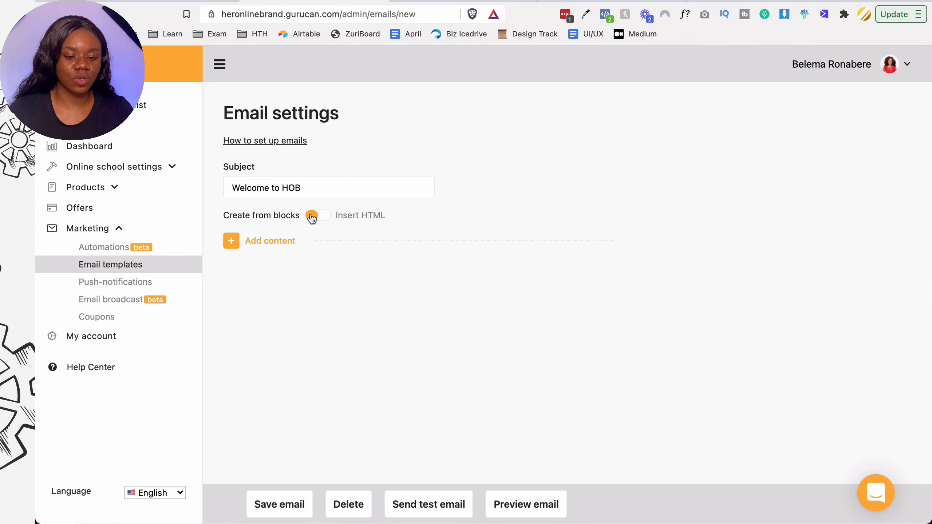
- Add a rich text block reading 'Welcome to the course. It's nice to have you here with us'
left_click(229, 242)
left_click(273, 241)
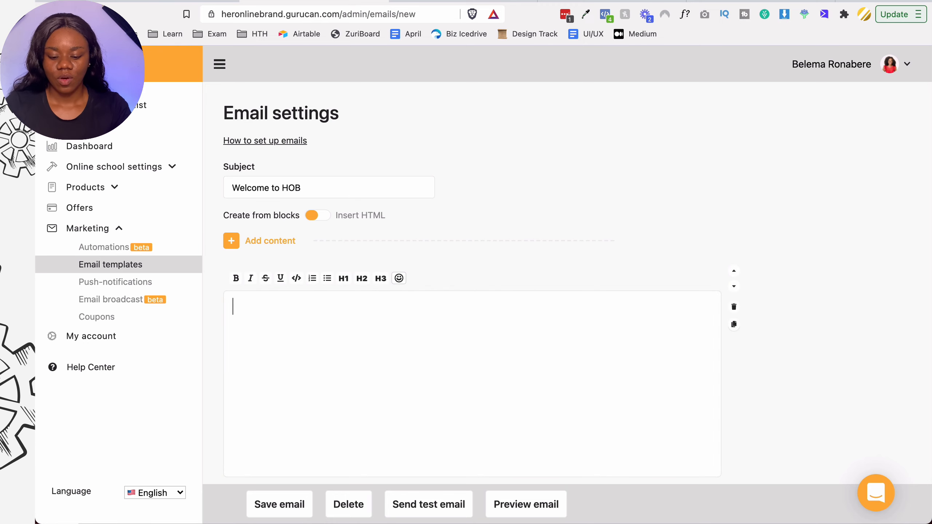
type("Welcome to the cours")
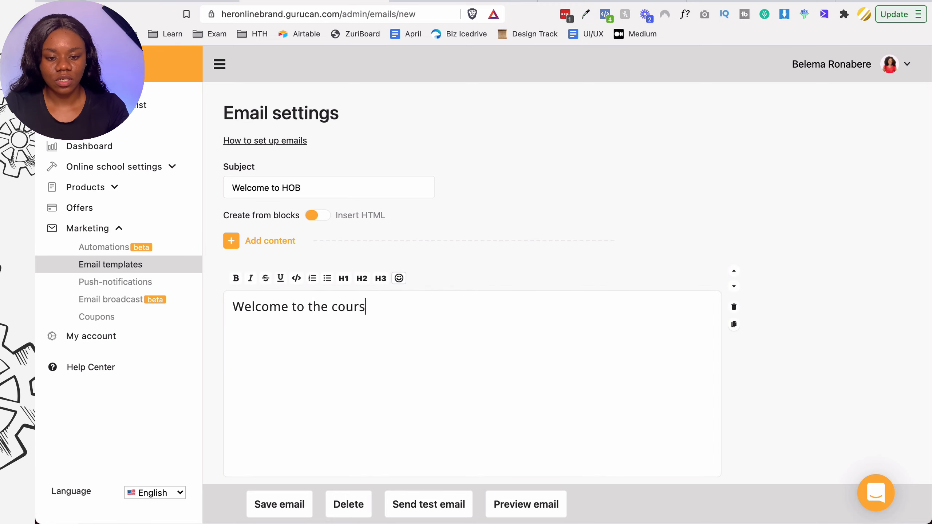
type("e. It's nice to ha")
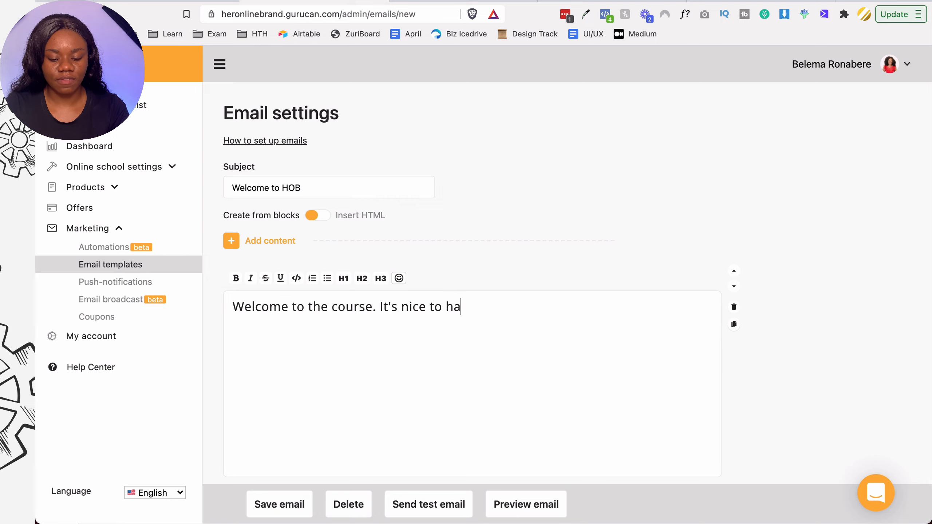
type("ve you here with us")
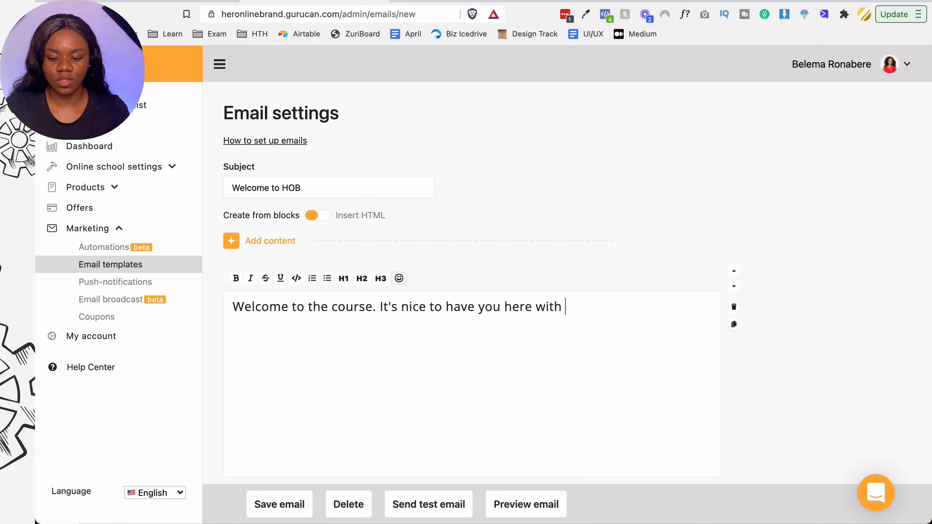
key("BackSpace")
type("us")
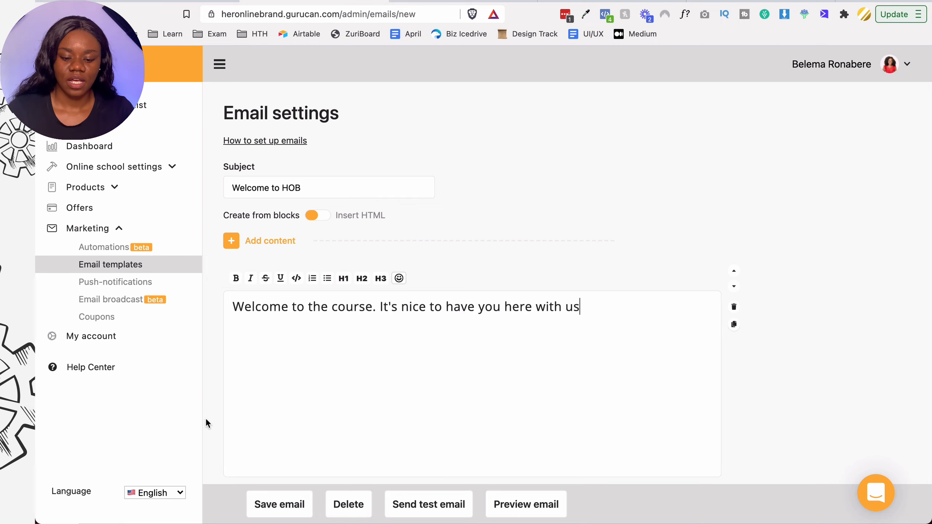
scroll(205, 418, "down", 2)
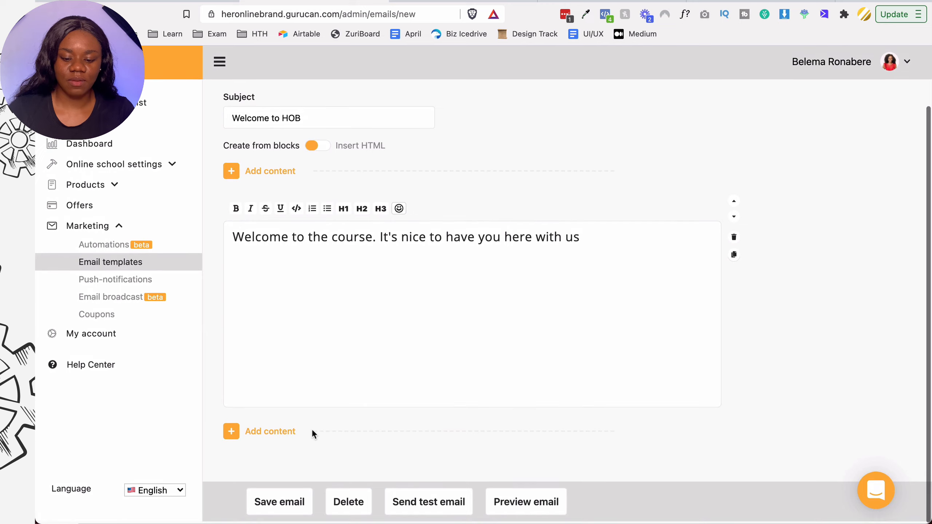
- Save the welcome email and preview how it will look
left_click(298, 512)
scroll(393, 431, "down", 2)
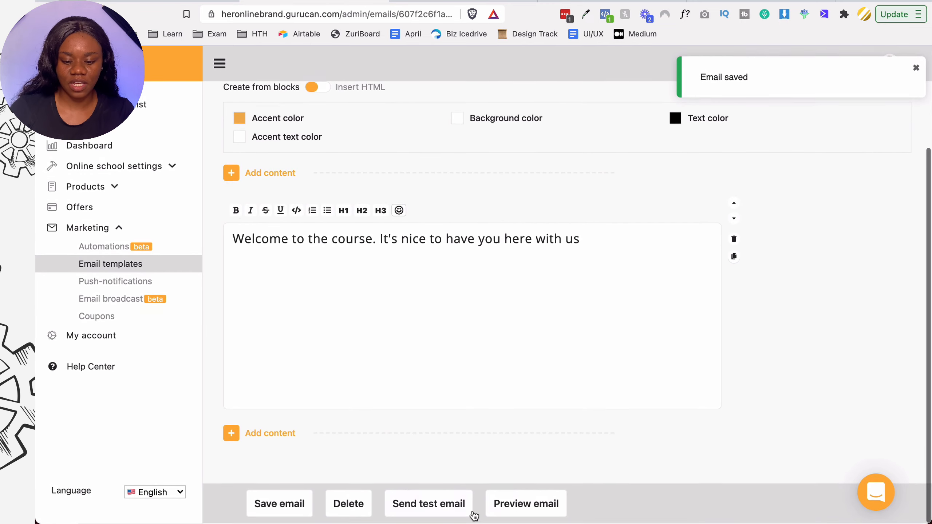
left_click(524, 509)
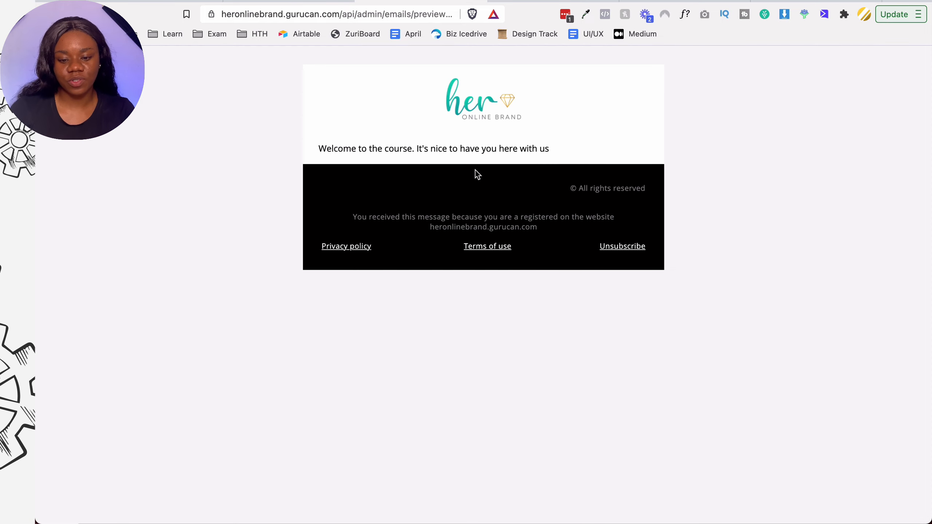
left_click(332, 2)
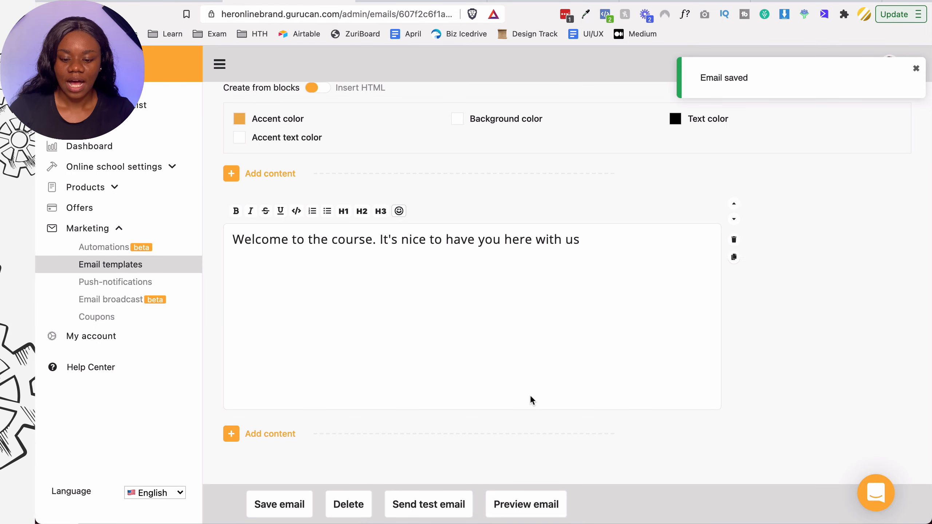
- Send a test copy of the welcome email to your own e-mail address
left_click(440, 504)
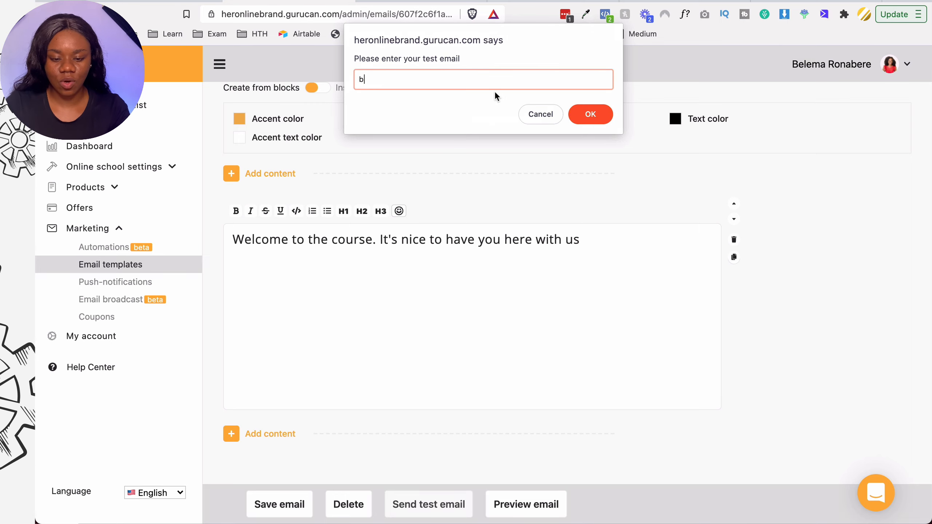
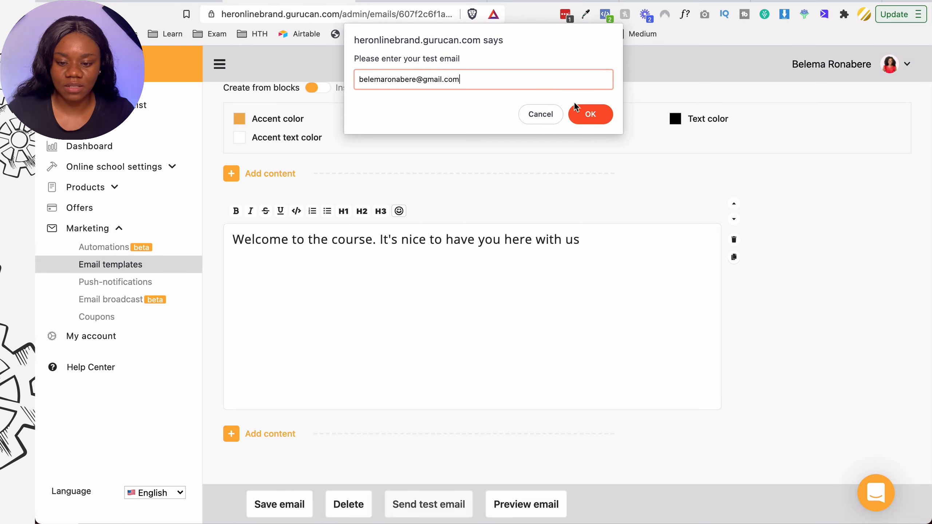
left_click(585, 110)
left_click(434, 4)
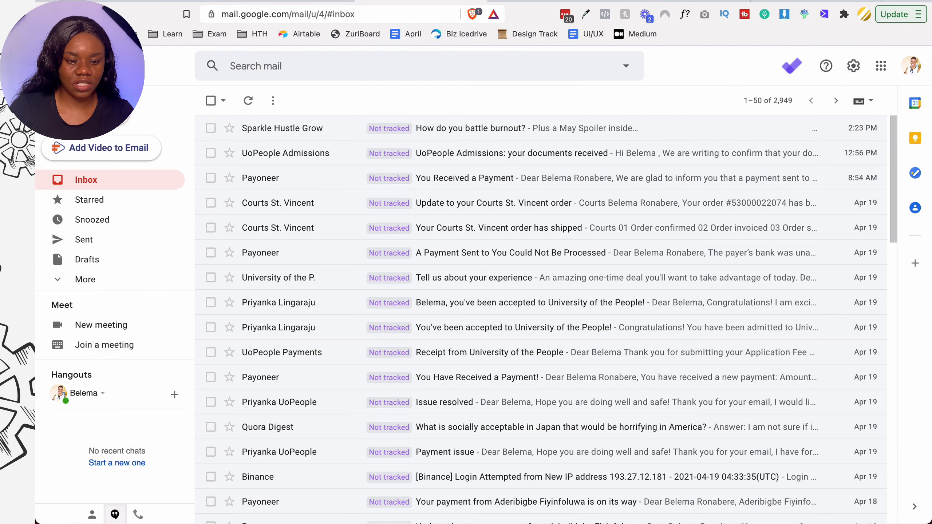
- Reload Gmail, read the 'Welcome to HOB' test email, then return to Gurucan
key("super+r")
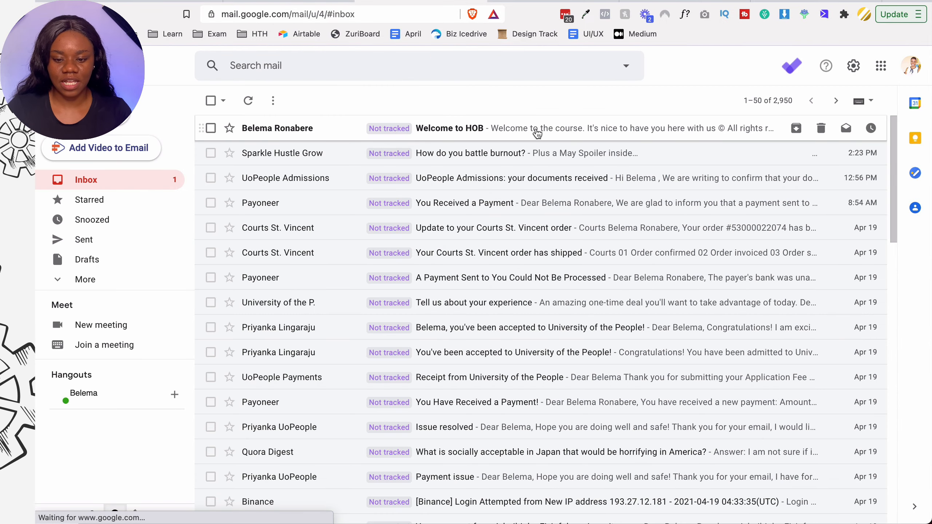
left_click(534, 128)
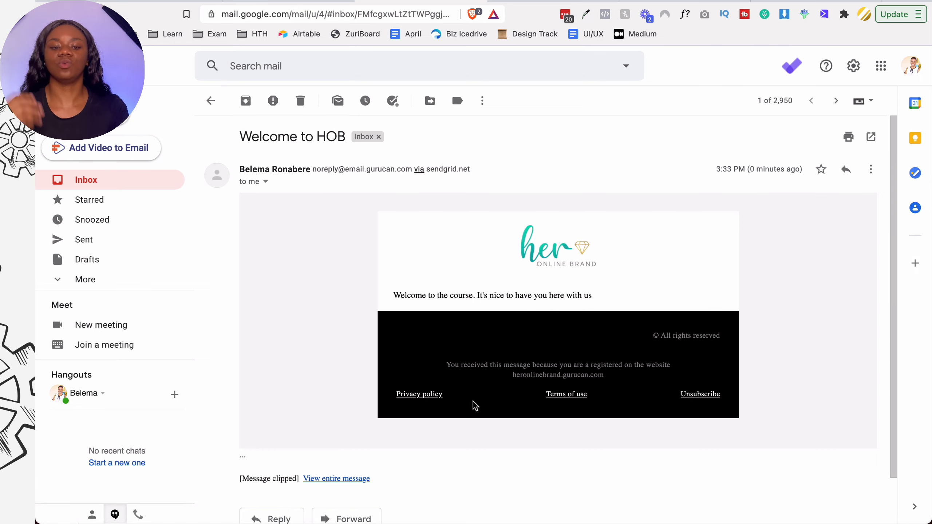
left_click(307, 2)
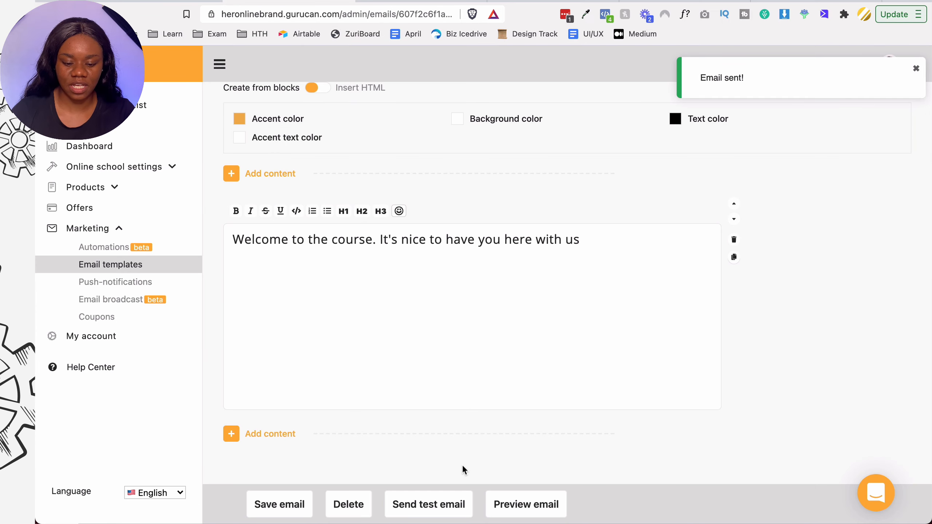
- Save the 'Welcome to HOB' email, preview it again, and save it once more
left_click(304, 500)
scroll(726, 265, "down", 5)
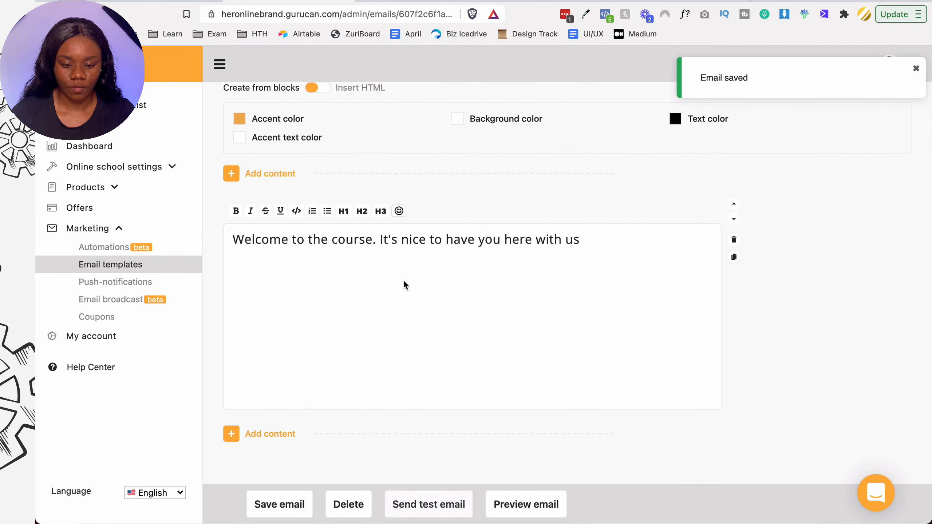
scroll(406, 275, "up", 5)
left_click(916, 69)
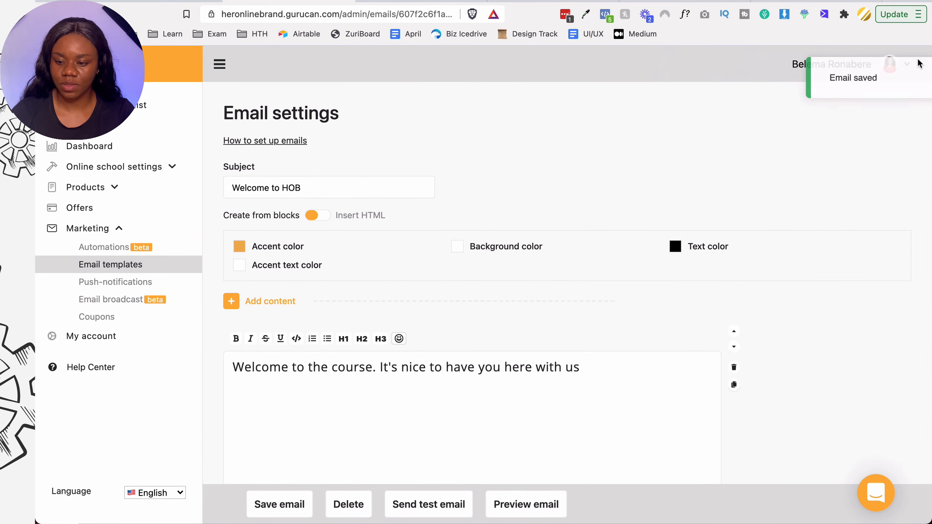
scroll(747, 181, "down", 4)
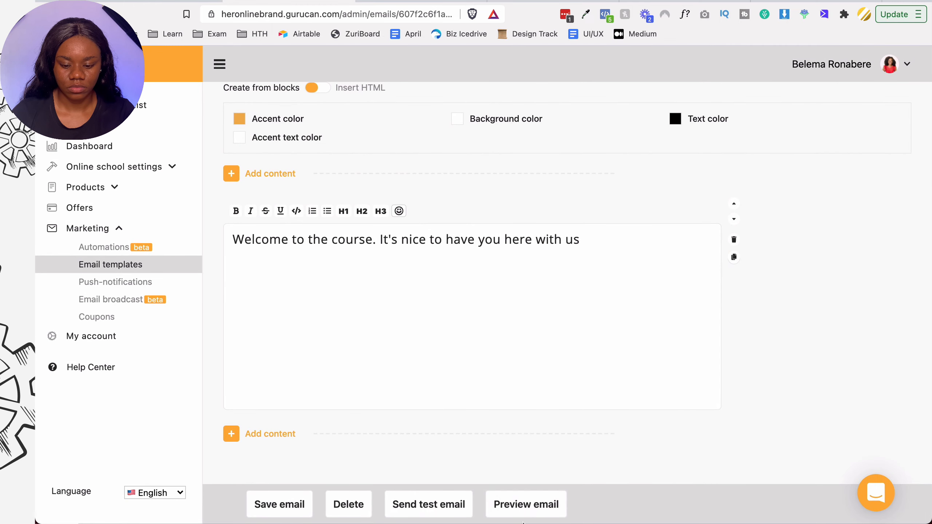
left_click(525, 512)
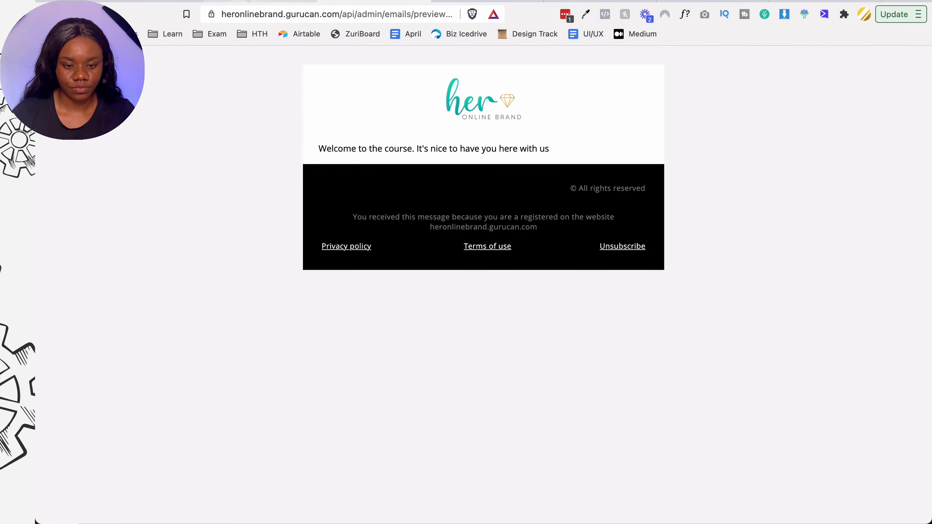
left_click(238, 0)
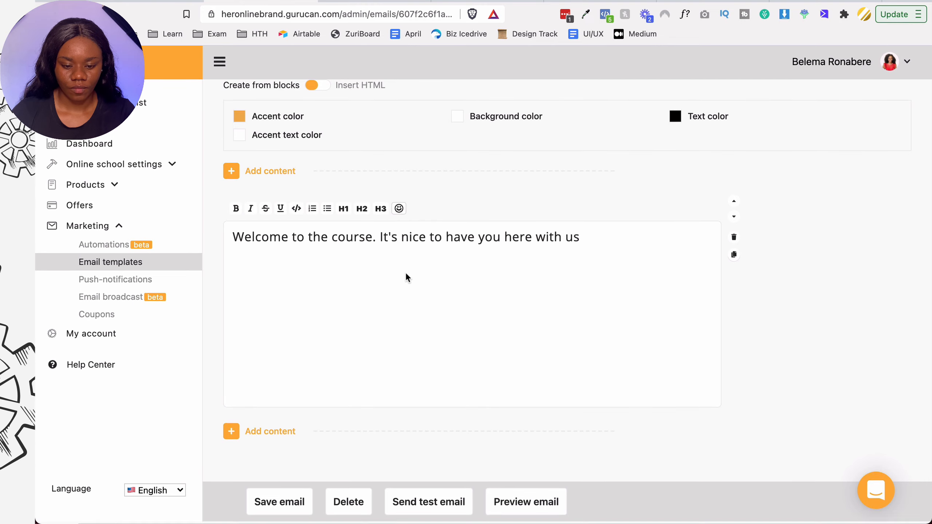
scroll(407, 274, "up", 4)
scroll(405, 272, "down", 4)
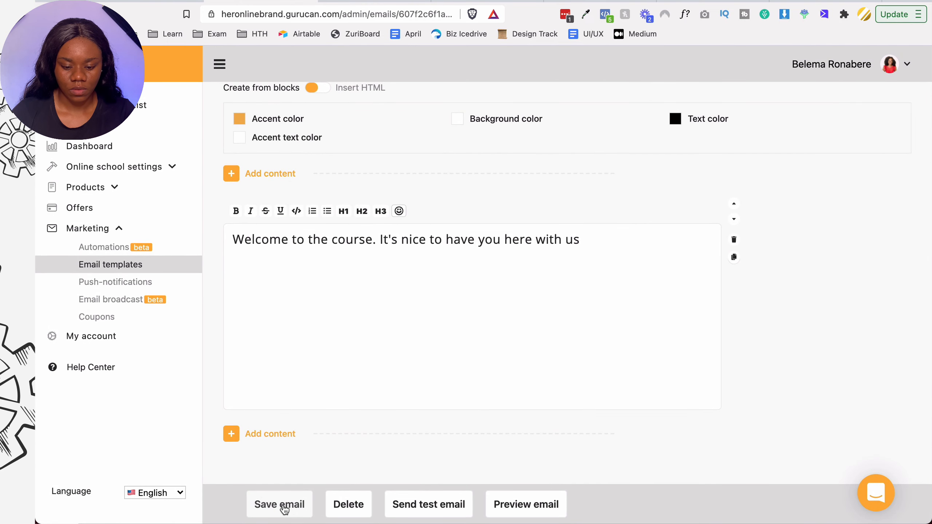
left_click(284, 509)
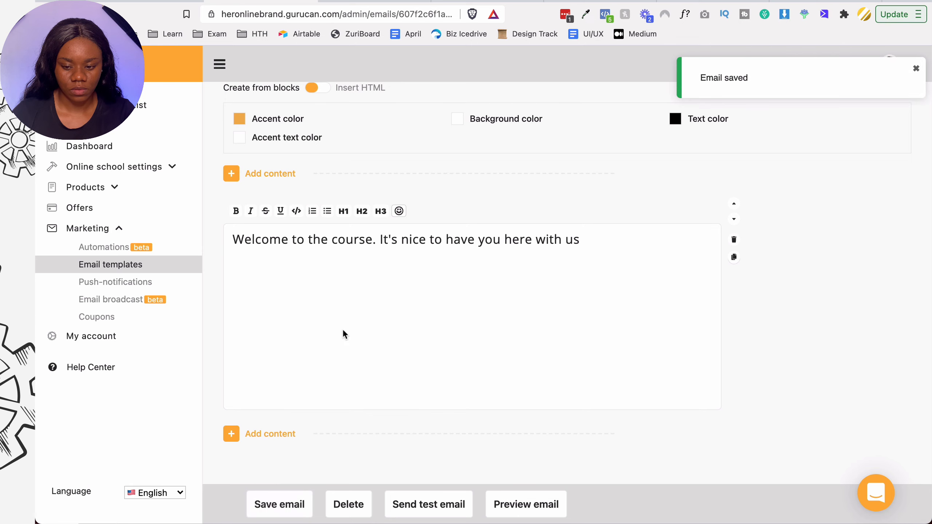
scroll(344, 334, "up", 4)
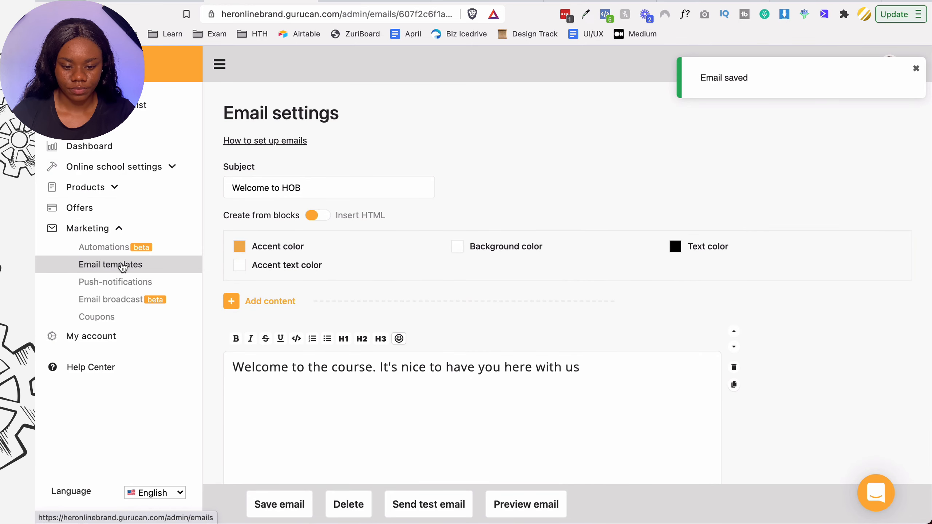
- Open Email broadcast and select 'Welcome to HOB' as the broadcast email
left_click(123, 267)
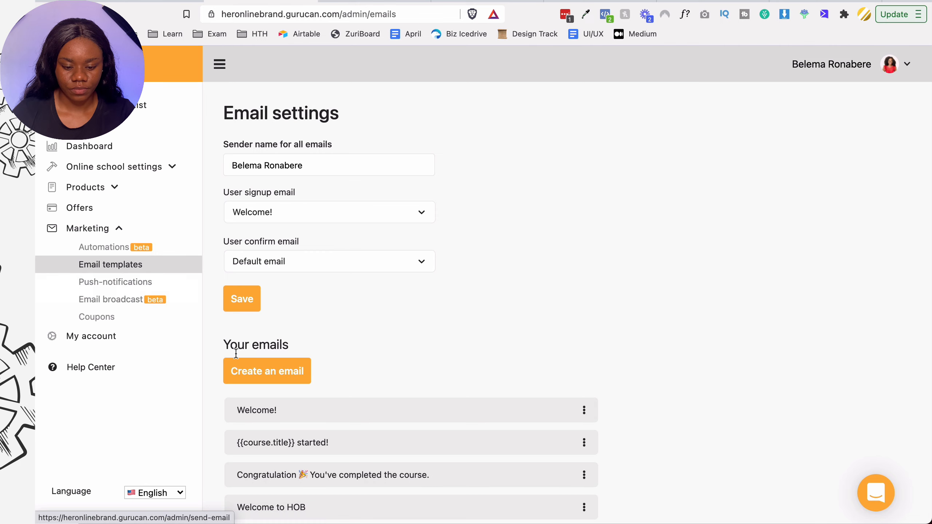
scroll(240, 364, "down", 1)
scroll(241, 367, "up", 1)
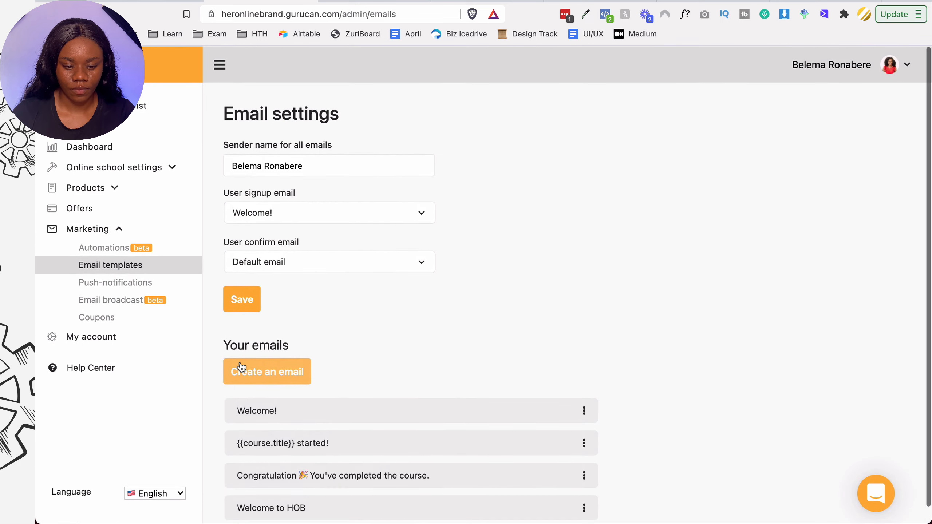
left_click(183, 307)
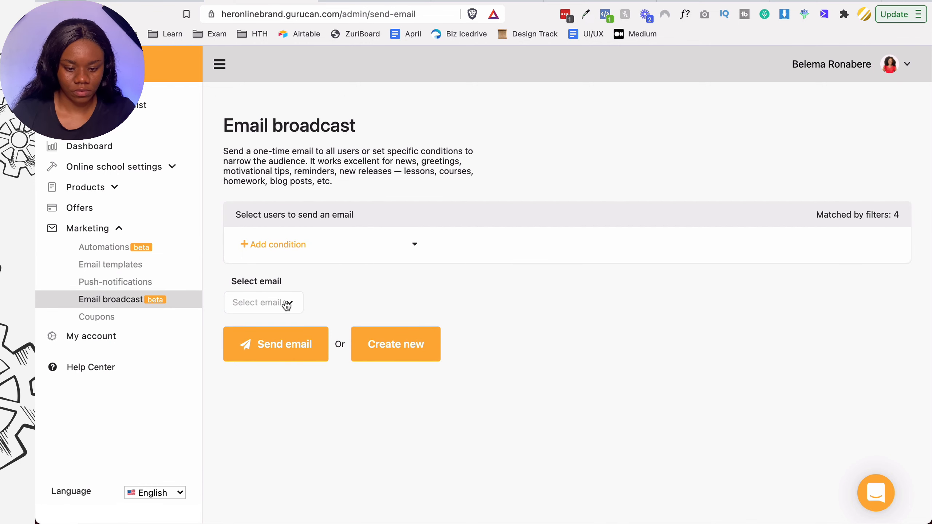
left_click(270, 312)
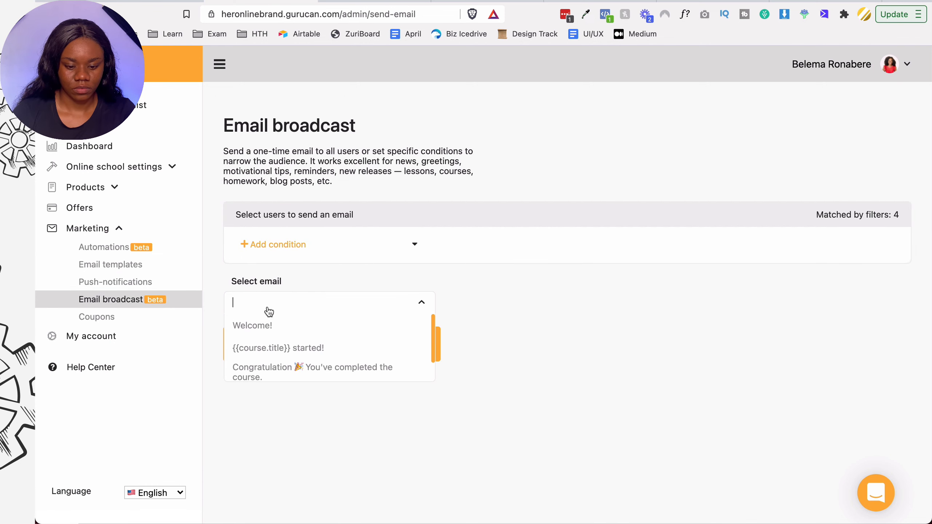
scroll(257, 341, "down", 1)
left_click(254, 369)
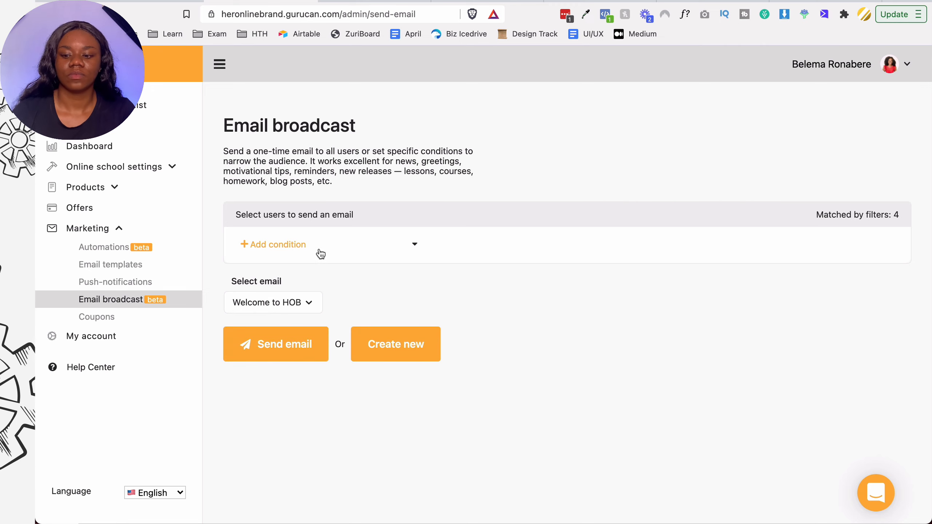
left_click(279, 304)
left_click(356, 277)
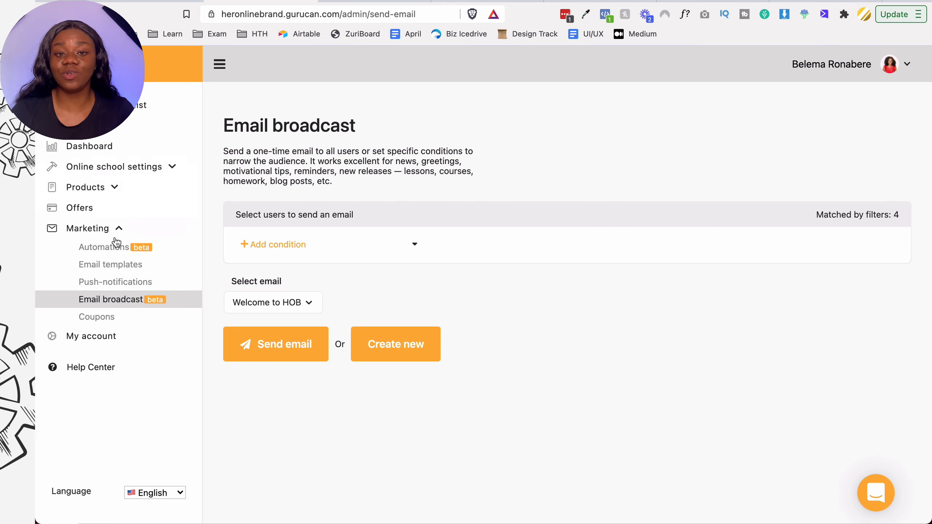
- Limit recipients to purchasers of CEO Finance Mastery and send the broadcast
left_click(279, 245)
left_click(274, 277)
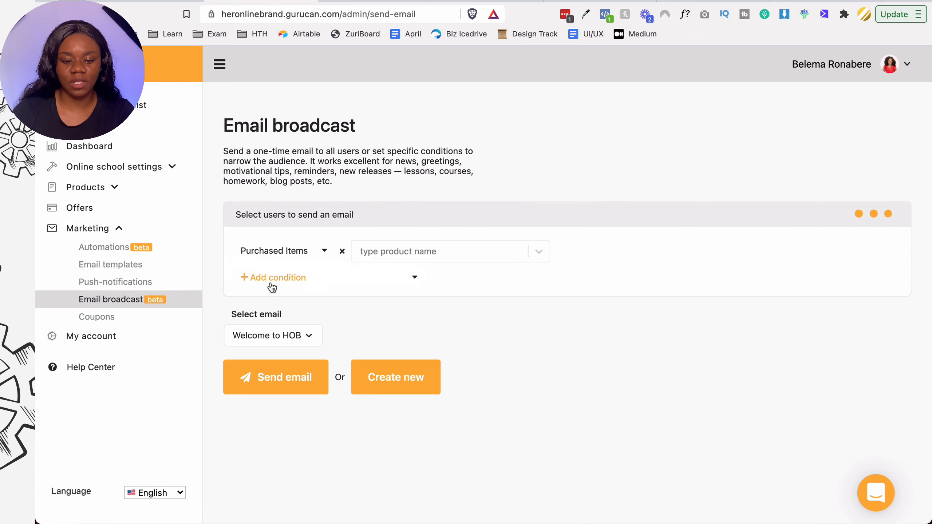
left_click(435, 255)
left_click(427, 301)
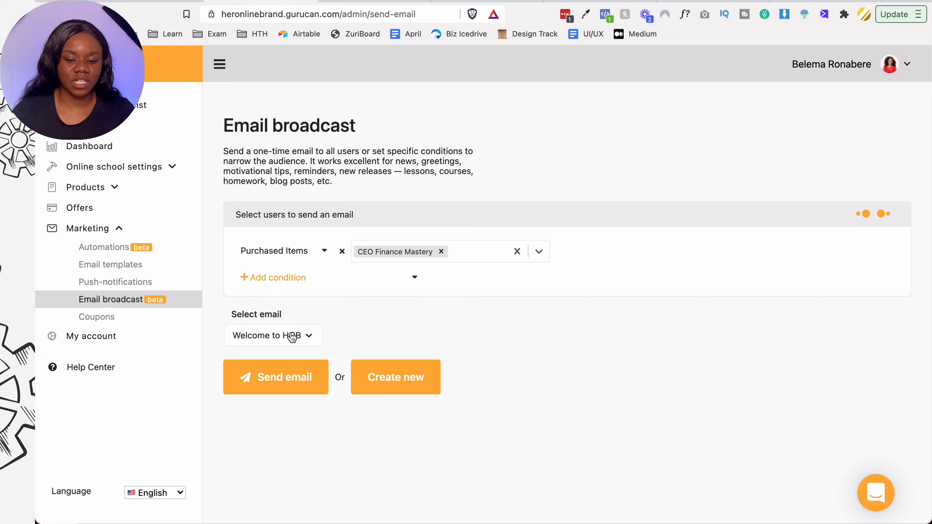
left_click(266, 383)
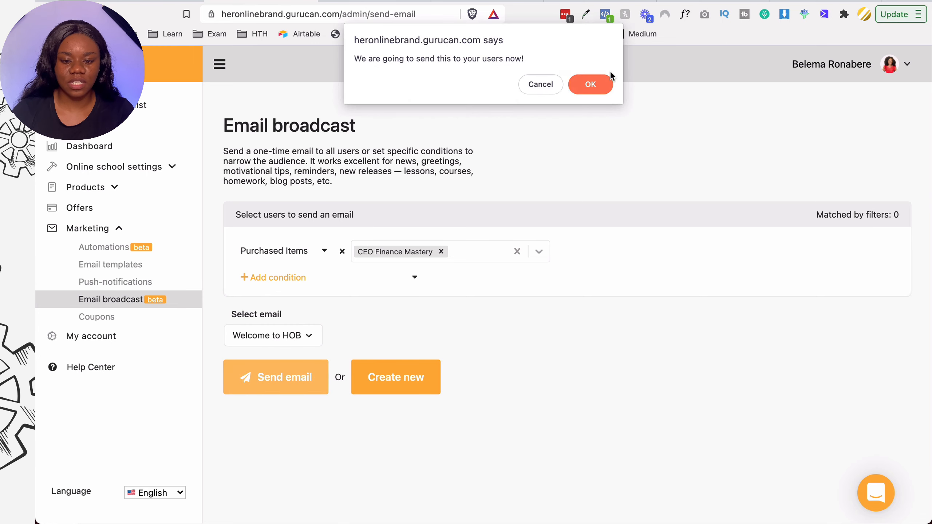
left_click(604, 85)
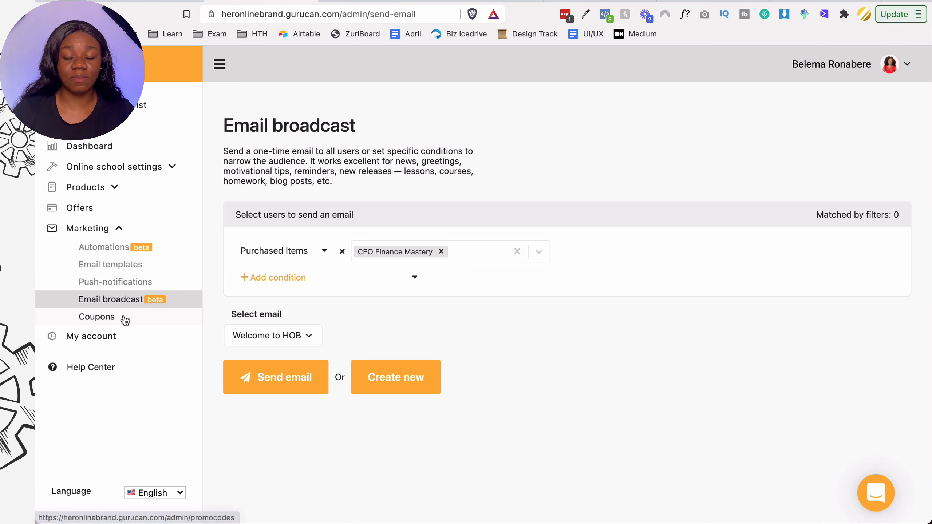
- Browse the new-coupon form's discount types, date calendars and offers, then go to Automations
left_click(110, 317)
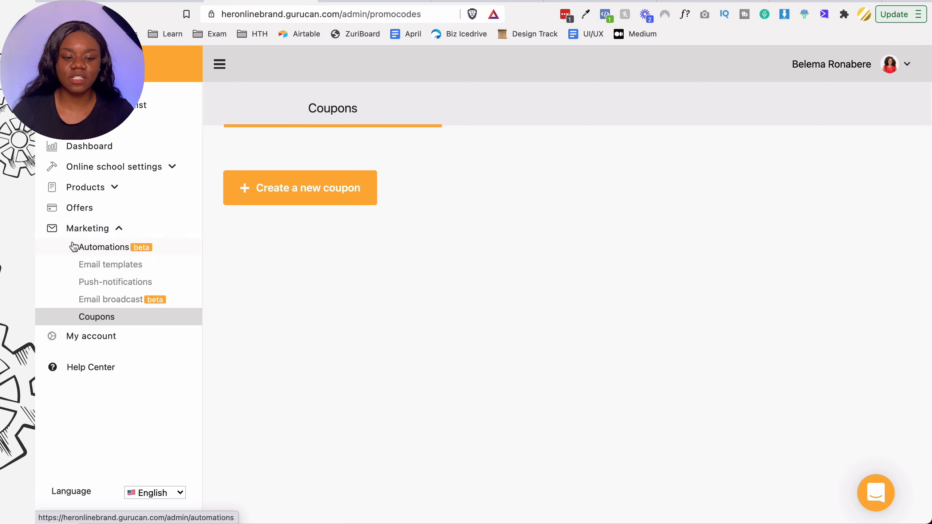
left_click(237, 200)
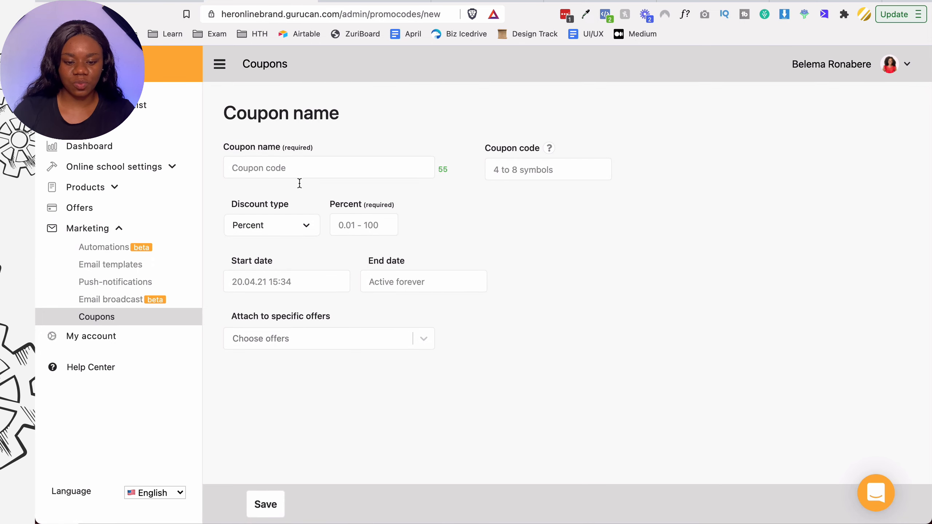
left_click(293, 224)
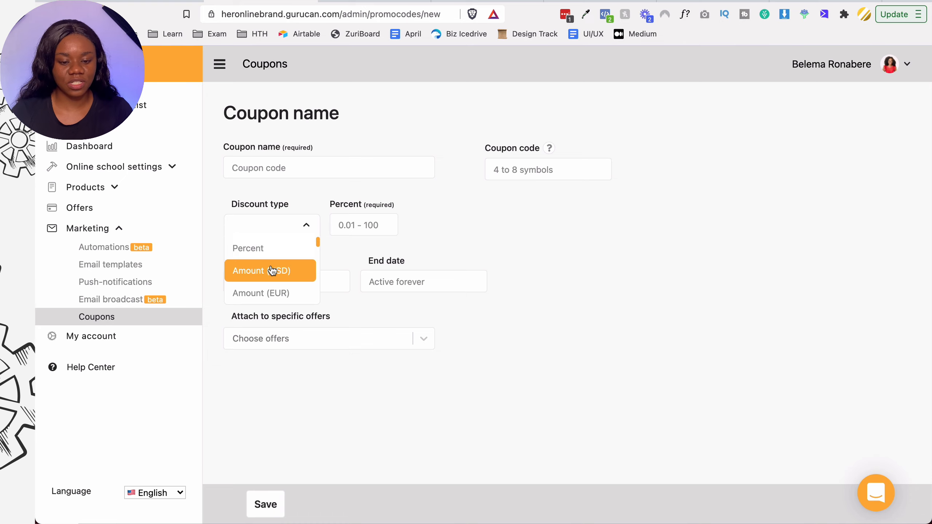
left_click(374, 232)
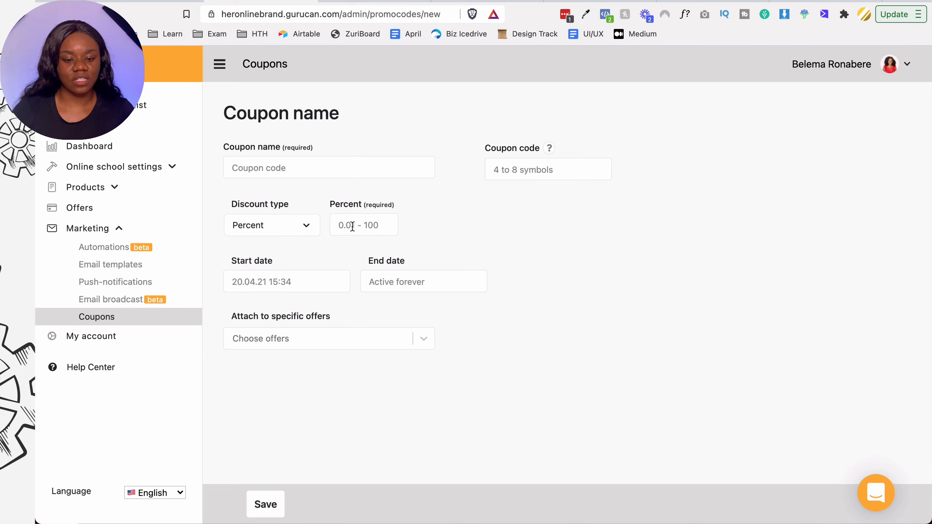
left_click(312, 276)
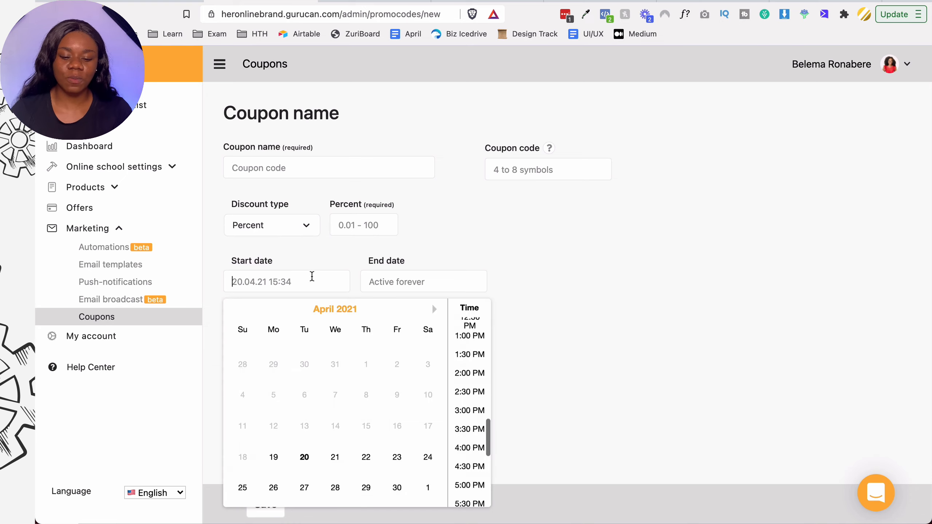
left_click(406, 281)
left_click(299, 312)
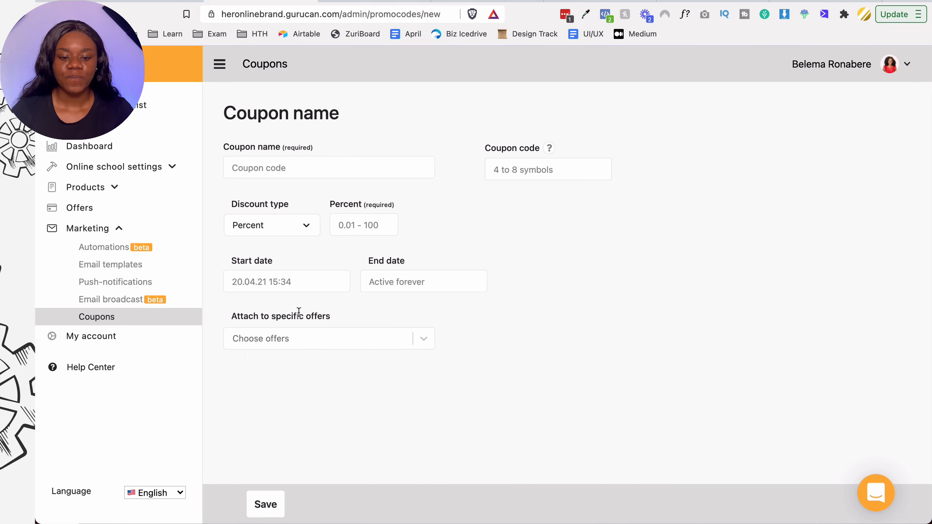
left_click(294, 340)
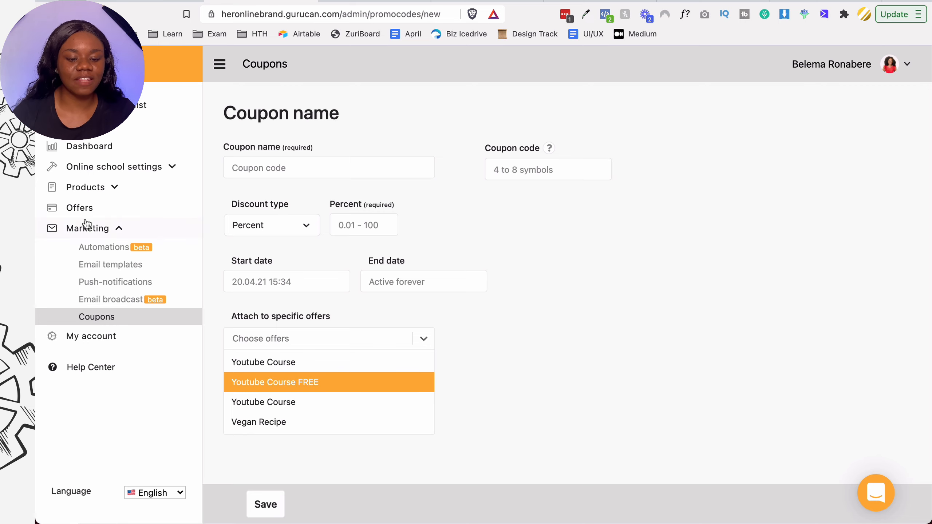
left_click(107, 248)
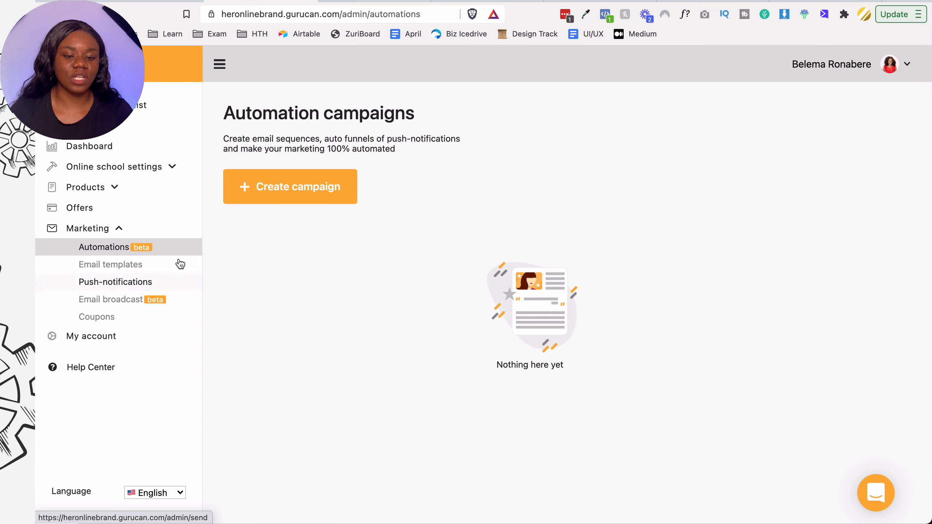
- Create a campaign named 'New Student Campaign' starting 20 April and save it
left_click(327, 202)
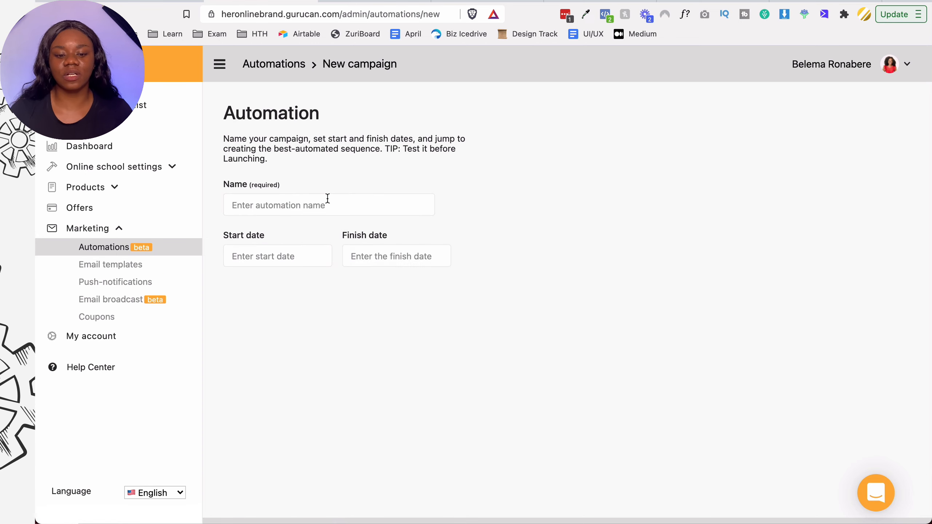
type("We")
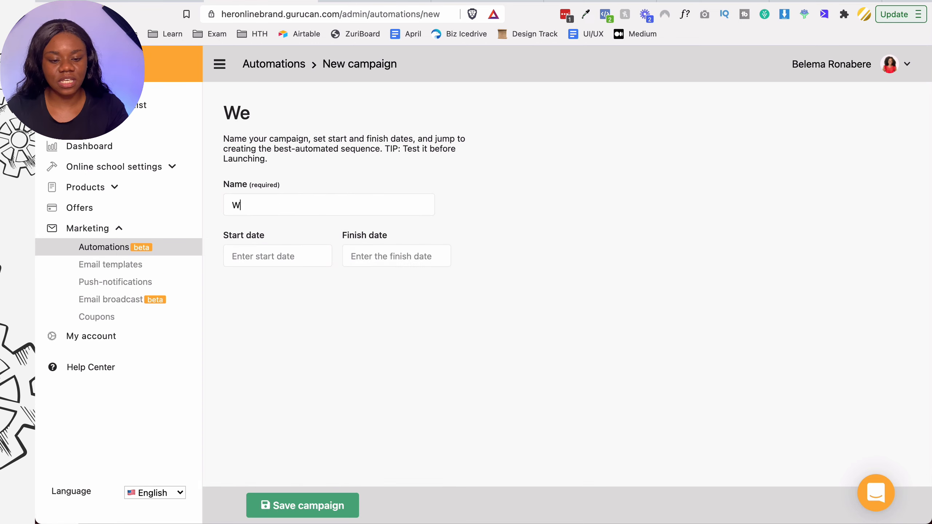
key("BackSpace")
key("BackSpace")
type("New Student Campaign")
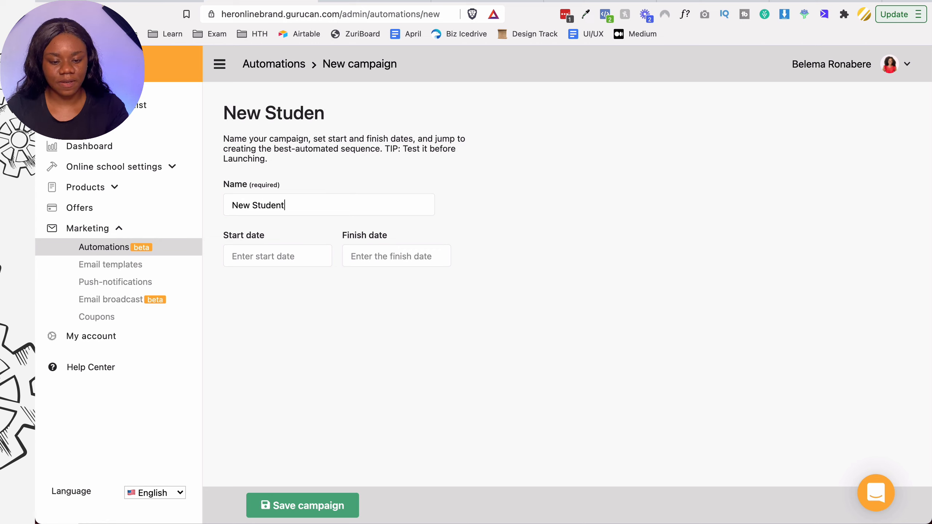
left_click(292, 252)
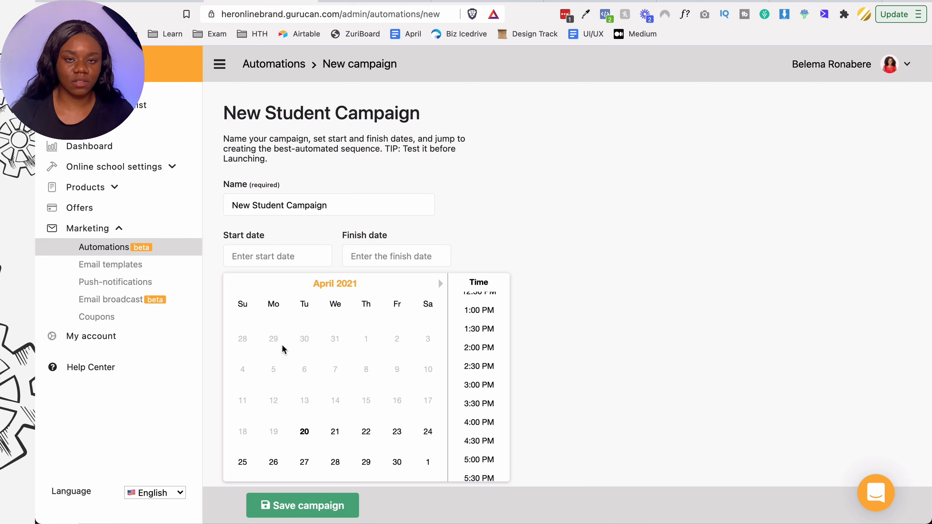
left_click(305, 431)
left_click(482, 225)
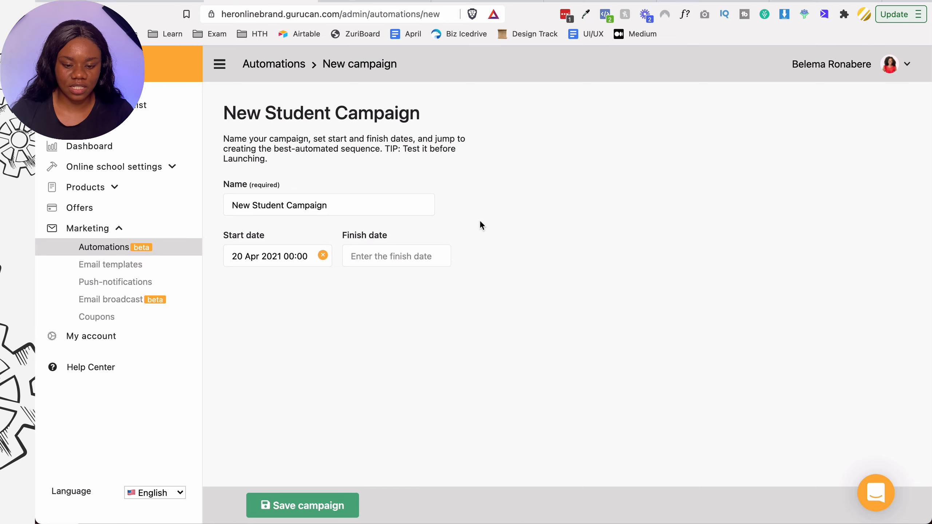
left_click(409, 263)
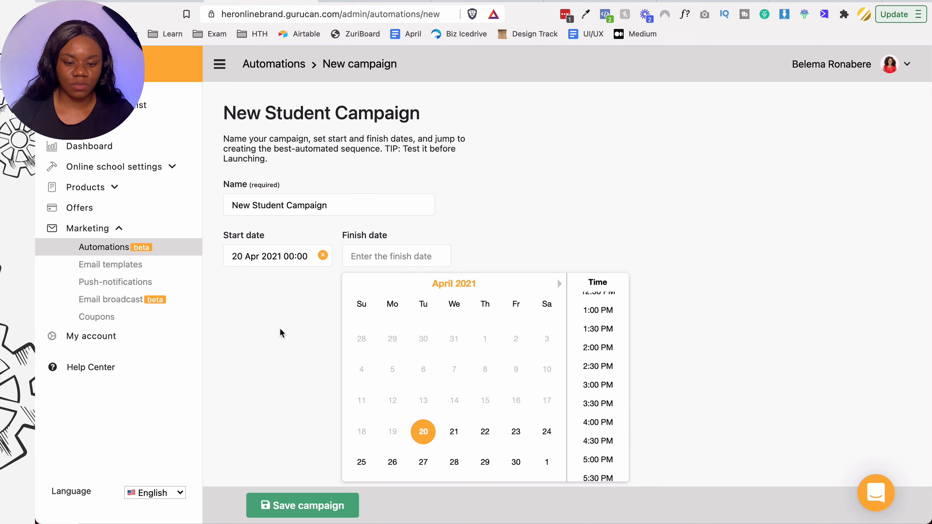
left_click(283, 332)
left_click(271, 506)
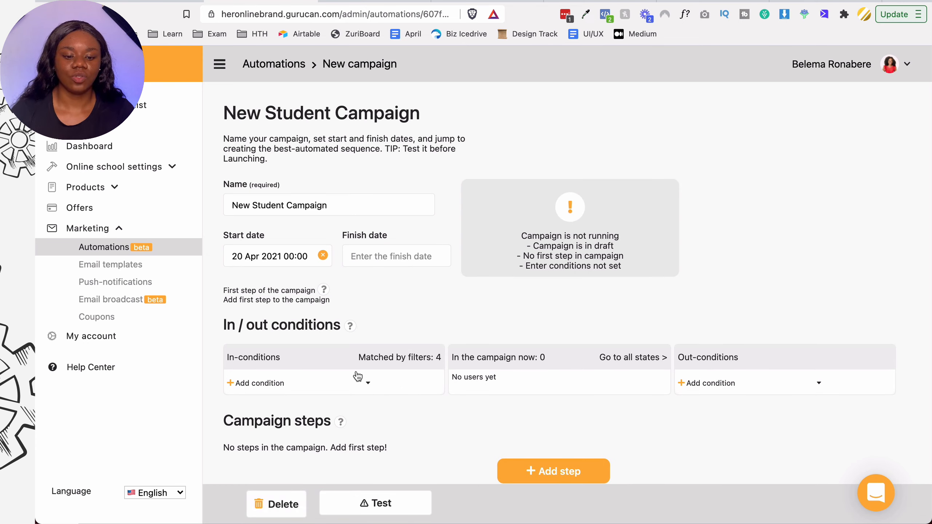
- Clear the start date and add a Purchased Items in-condition for The LLC Formula
left_click(322, 255)
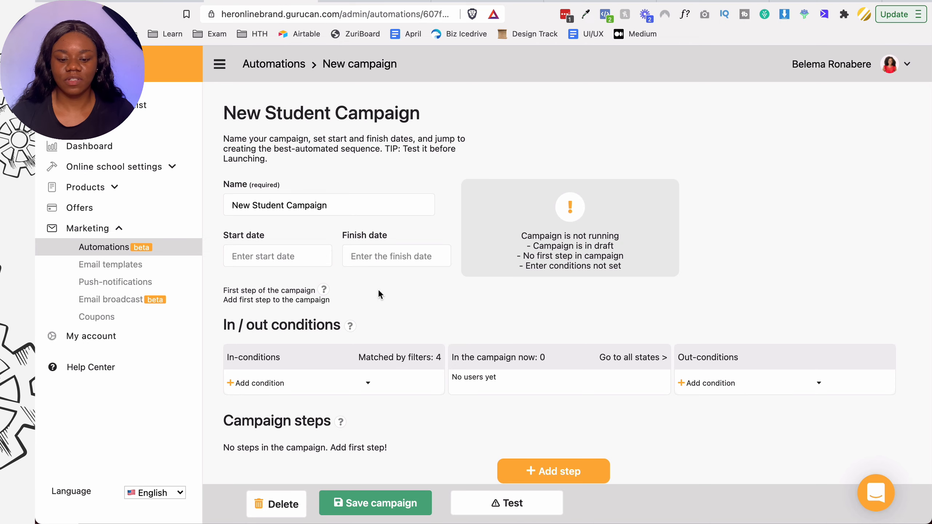
scroll(378, 289, "down", 1)
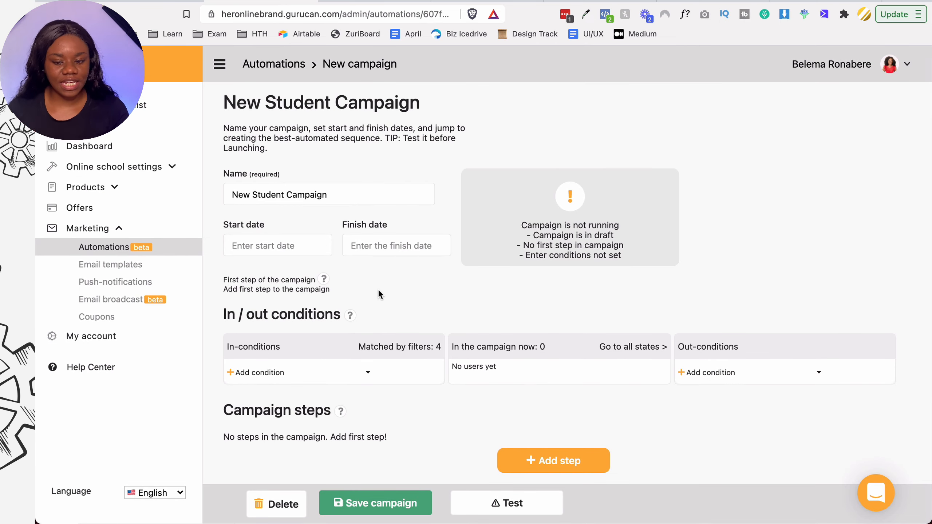
left_click(255, 373)
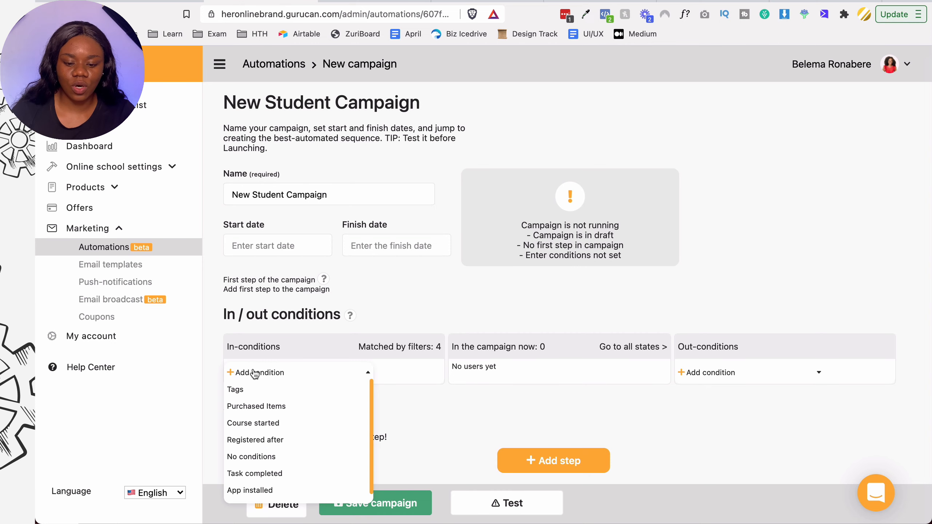
left_click(252, 388)
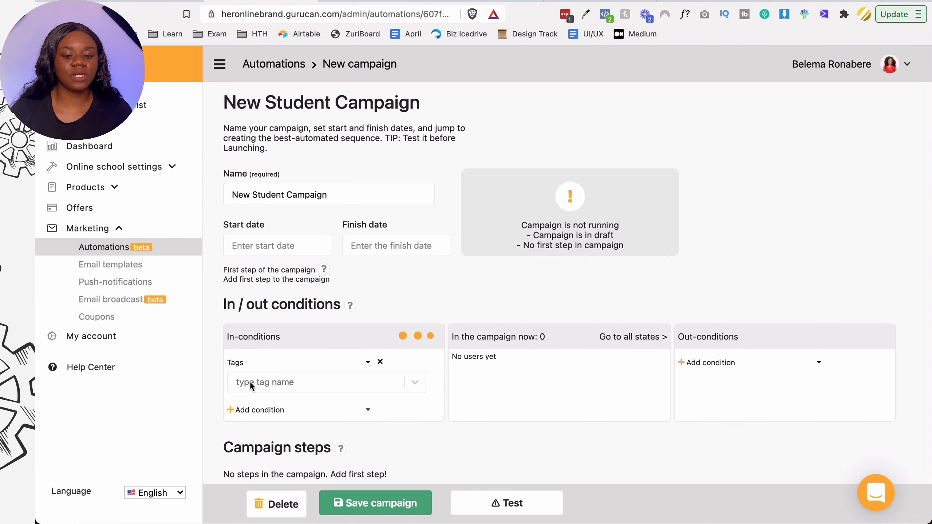
left_click(379, 361)
left_click(307, 374)
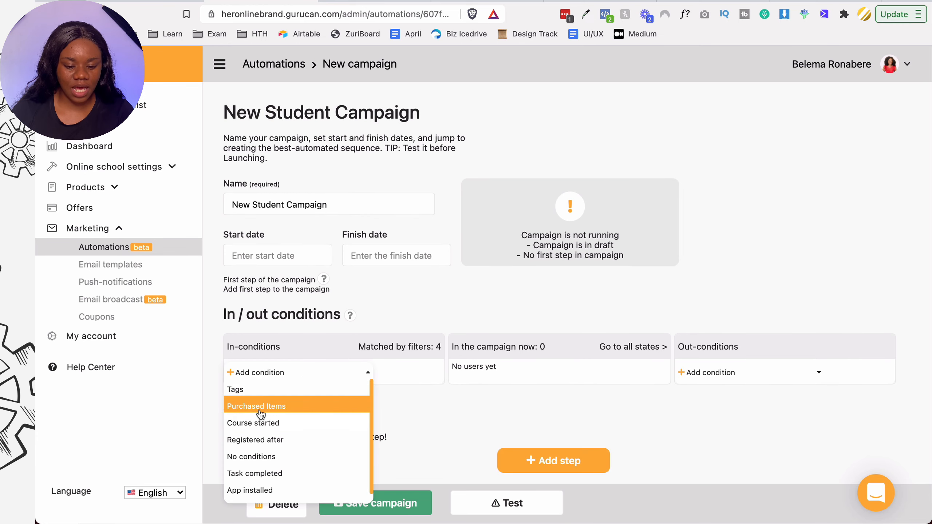
left_click(260, 407)
left_click(368, 383)
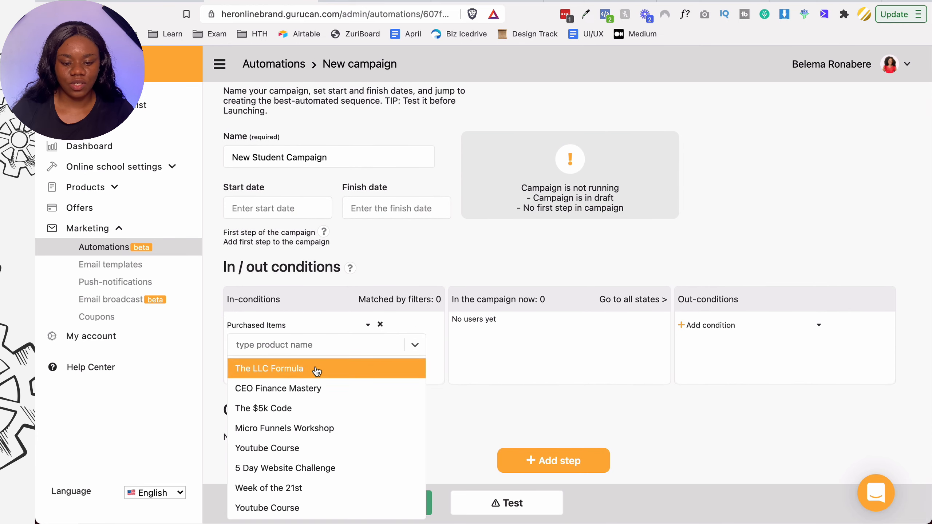
left_click(353, 368)
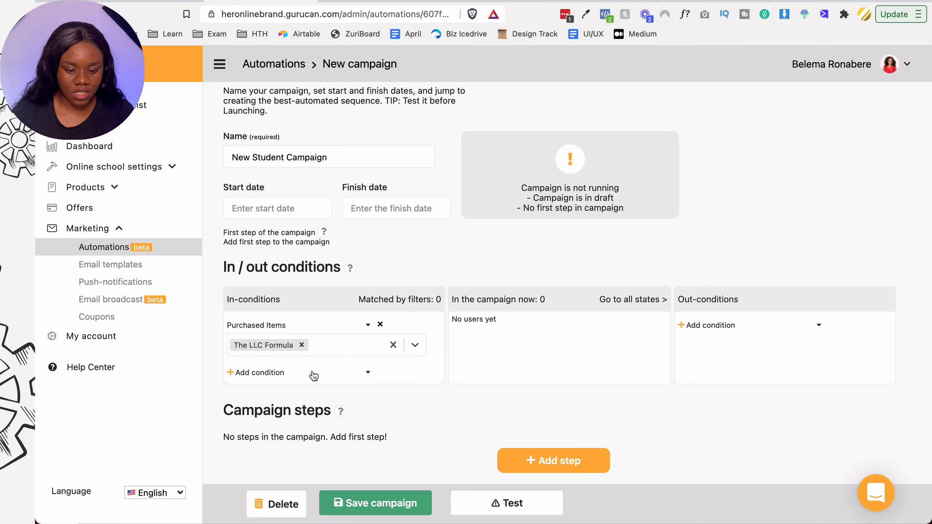
left_click(416, 403)
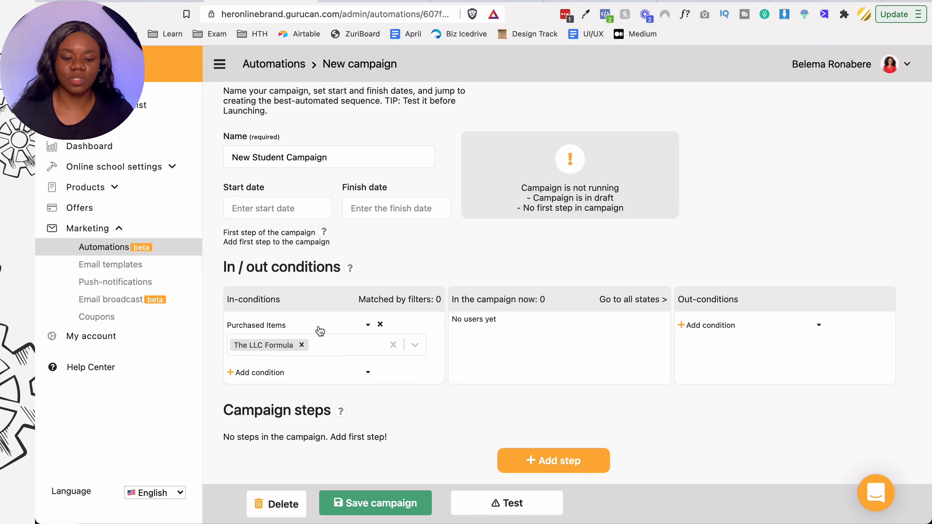
- Add a Task completed out-condition for The LLC Formula's 'What is an LLC?' lesson and save
left_click(742, 322)
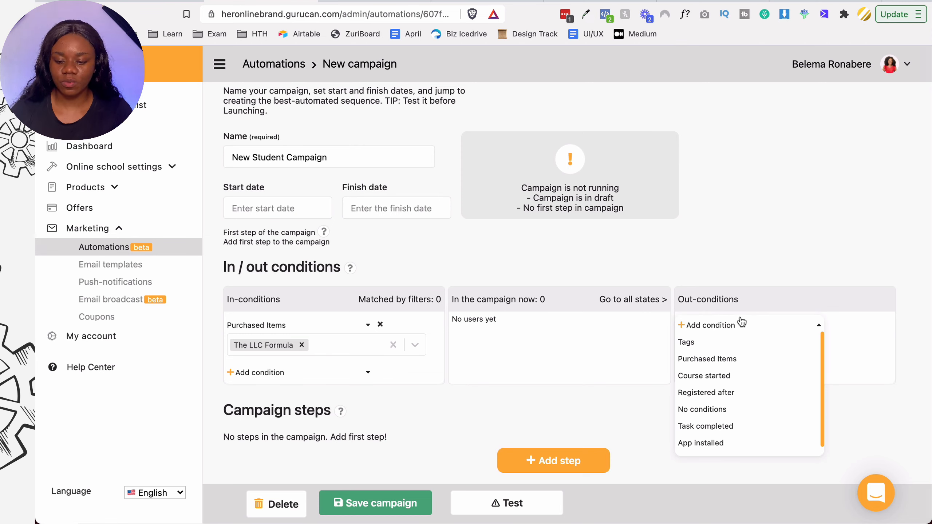
scroll(730, 411, "down", 1)
left_click(729, 414)
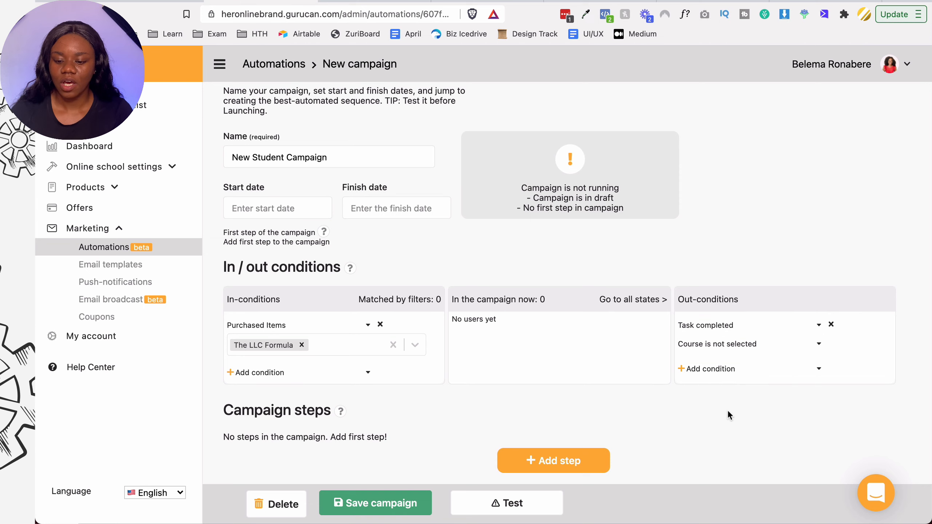
left_click(747, 372)
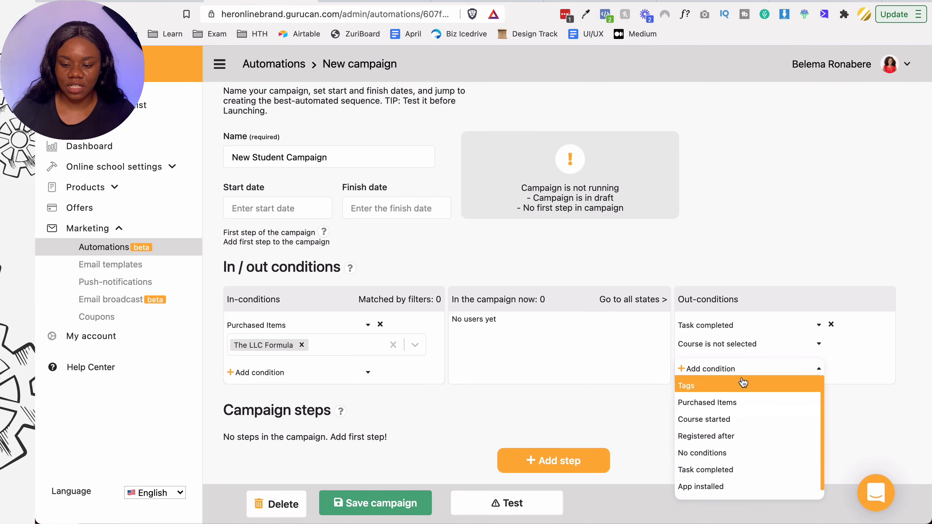
left_click(768, 344)
left_click(760, 360)
left_click(760, 362)
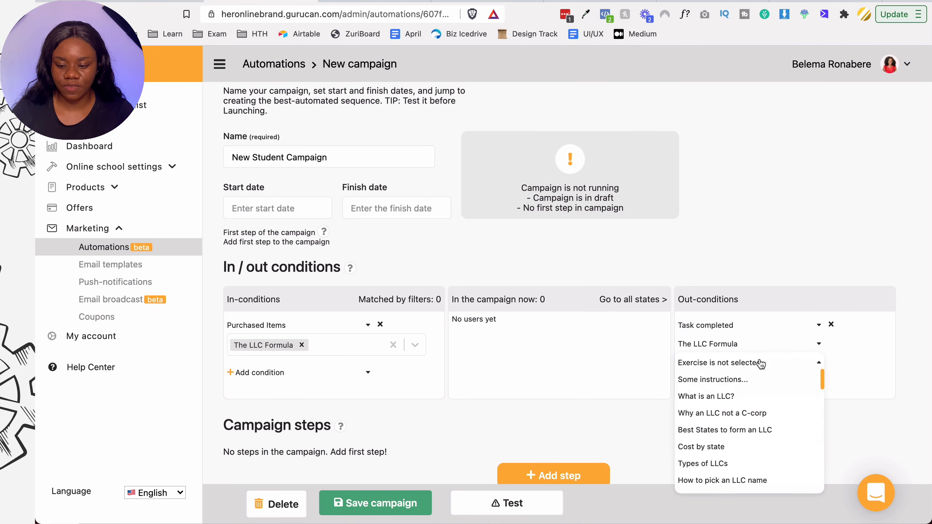
left_click(732, 396)
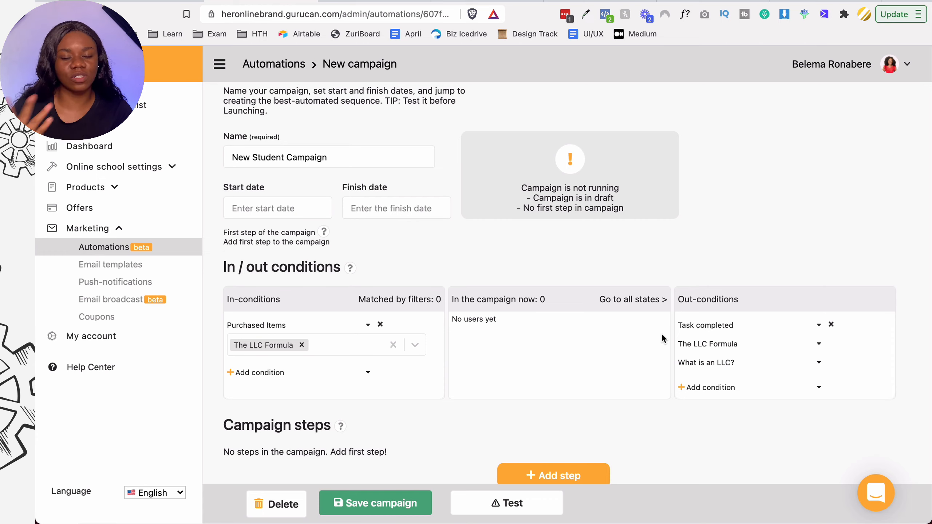
scroll(661, 337, "down", 1)
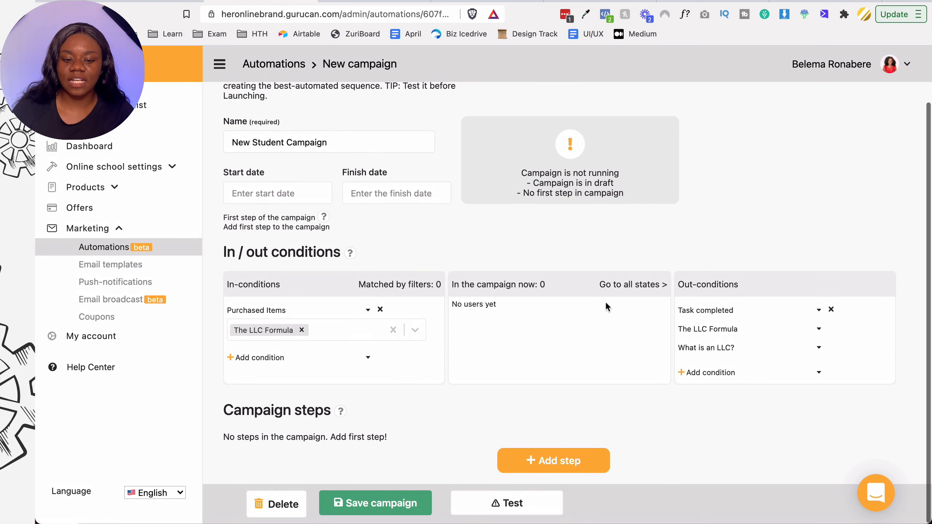
left_click(351, 505)
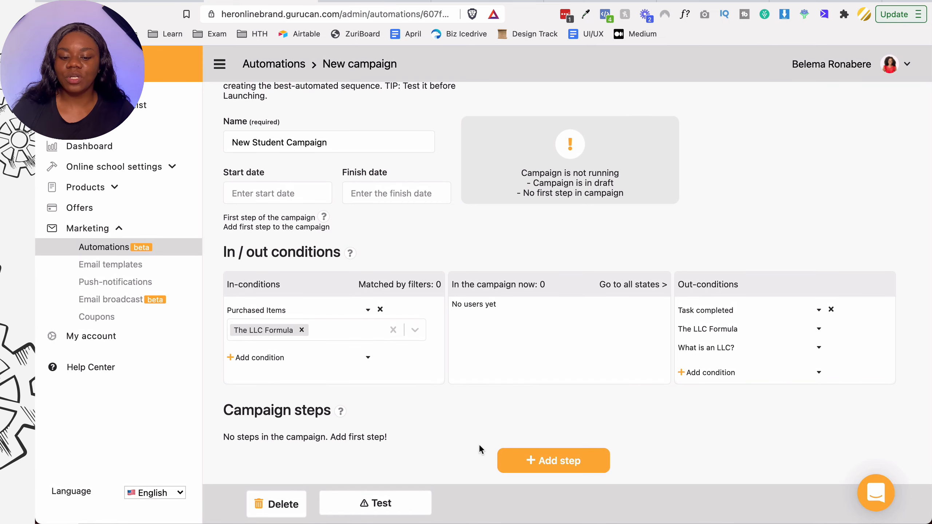
- Add a first step whose action sends the 'Welcome!' email
left_click(507, 456)
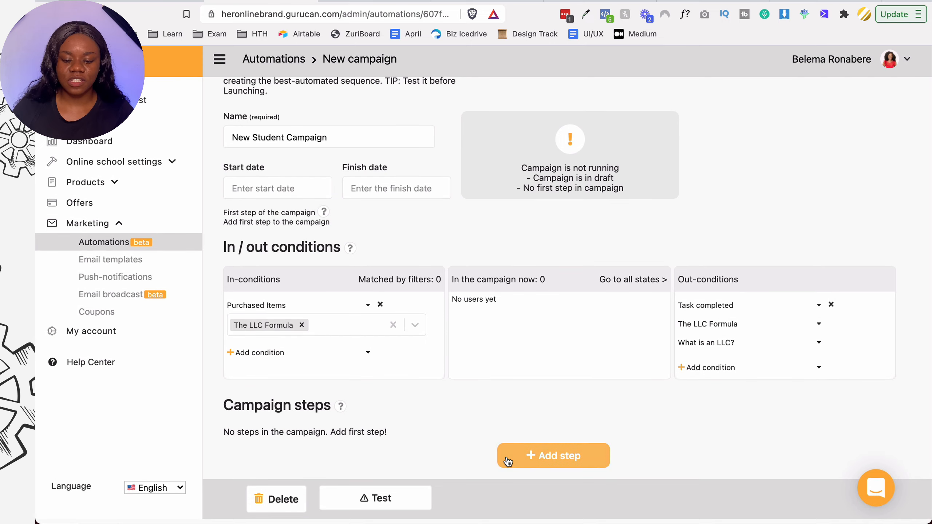
scroll(459, 419, "down", 3)
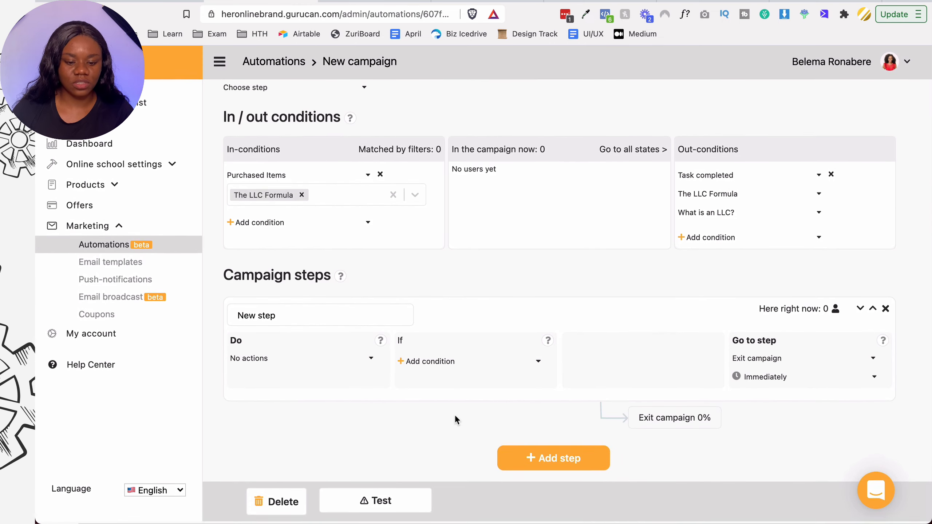
left_click(270, 368)
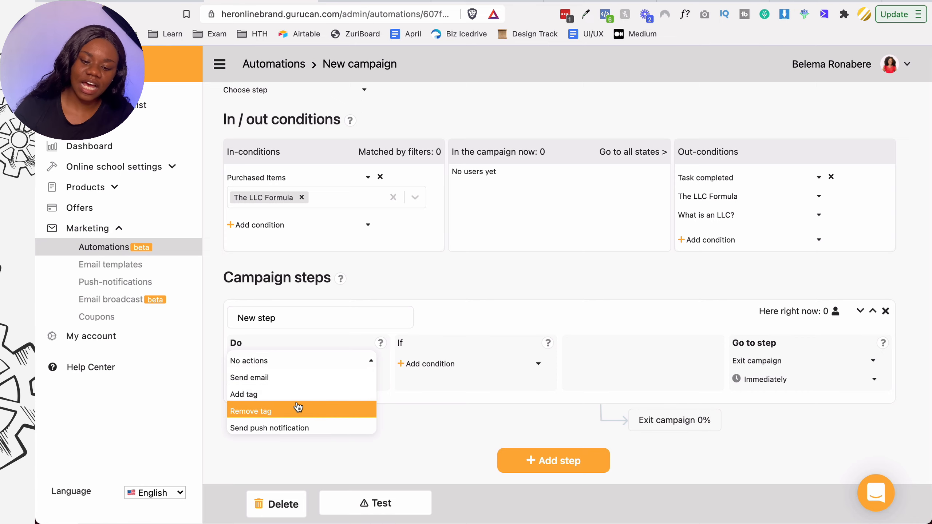
left_click(277, 376)
left_click(285, 391)
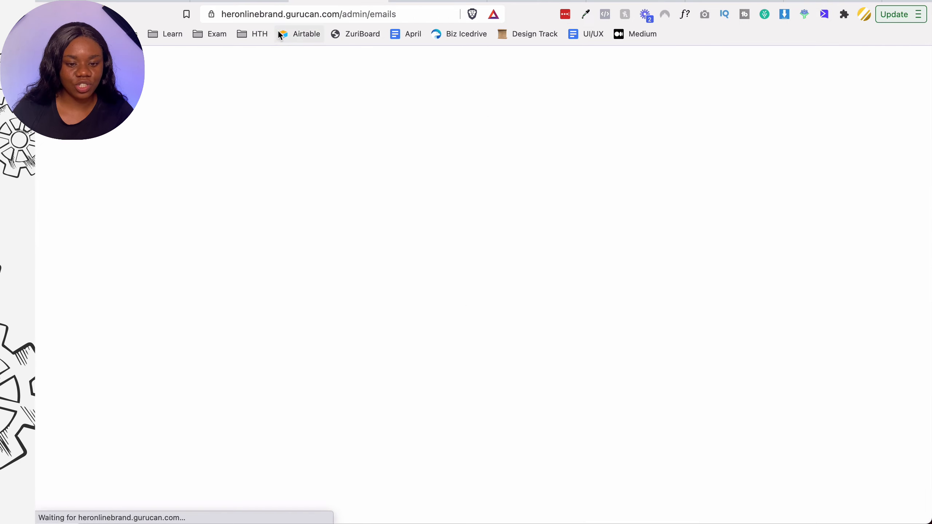
left_click(256, 1)
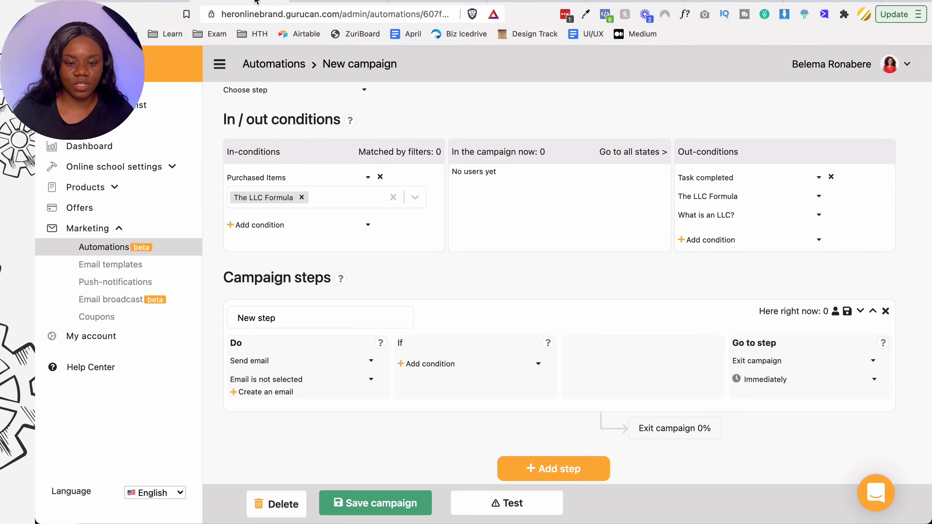
left_click(278, 380)
left_click(273, 397)
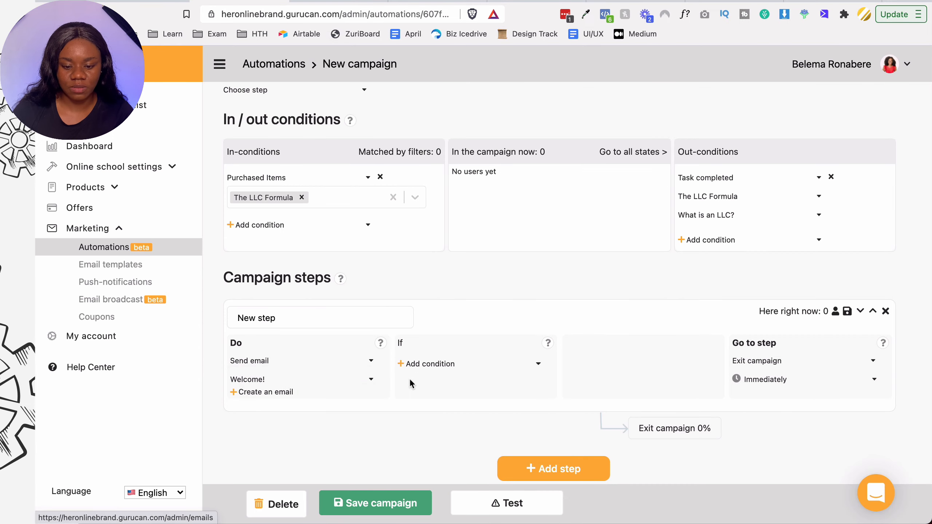
- Condition the step on having purchased CEO Finance Mastery
left_click(422, 365)
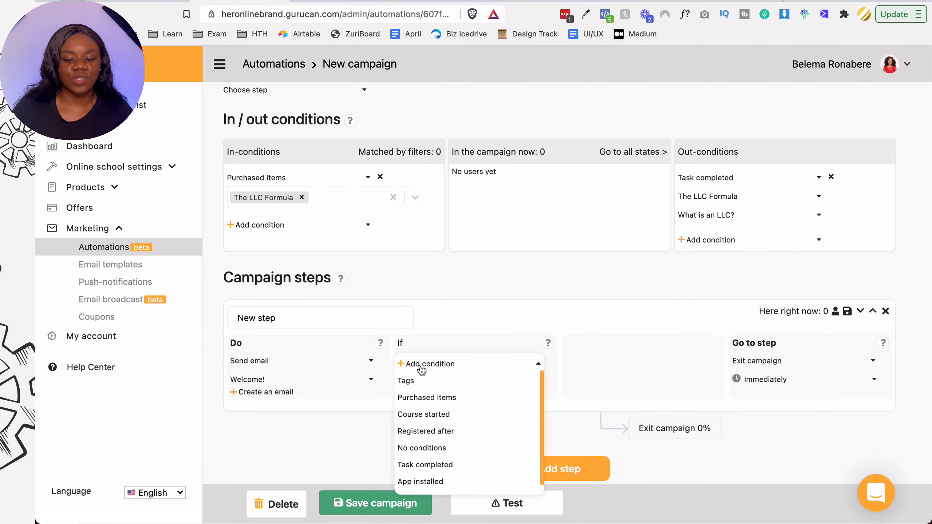
left_click(429, 397)
left_click(525, 386)
left_click(477, 395)
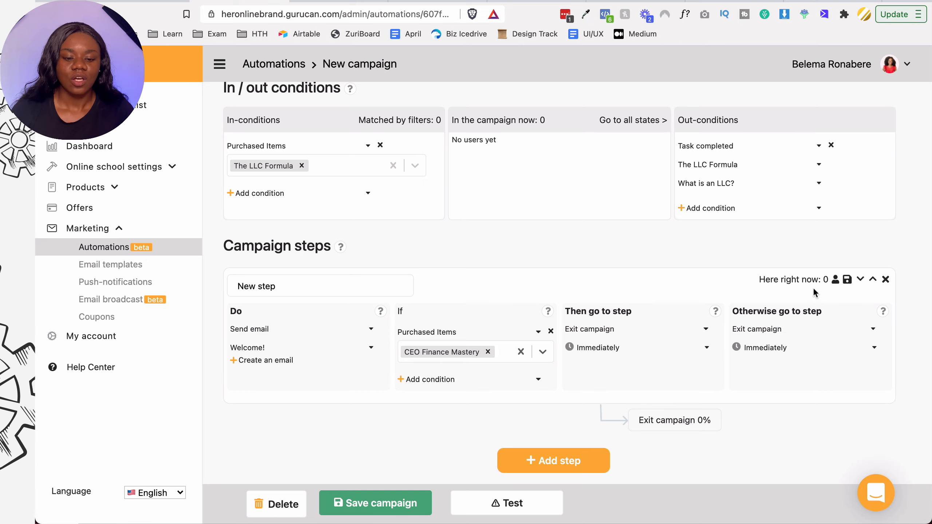
scroll(381, 220, "up", 3)
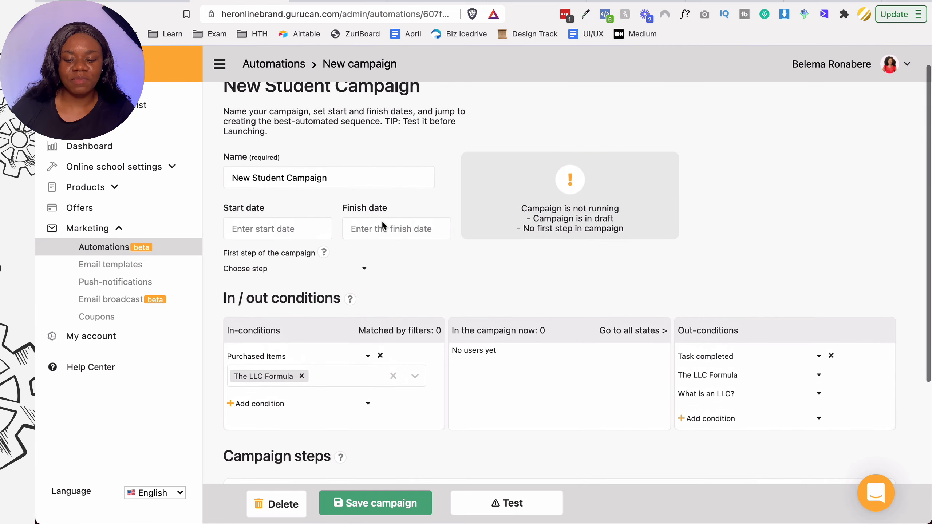
scroll(382, 222, "up", 1)
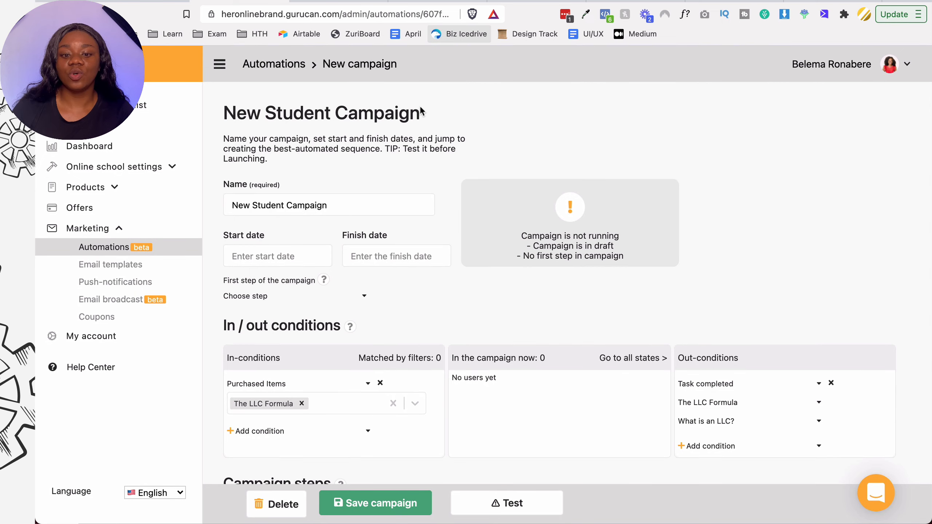
scroll(411, 217, "down", 5)
scroll(329, 325, "up", 2)
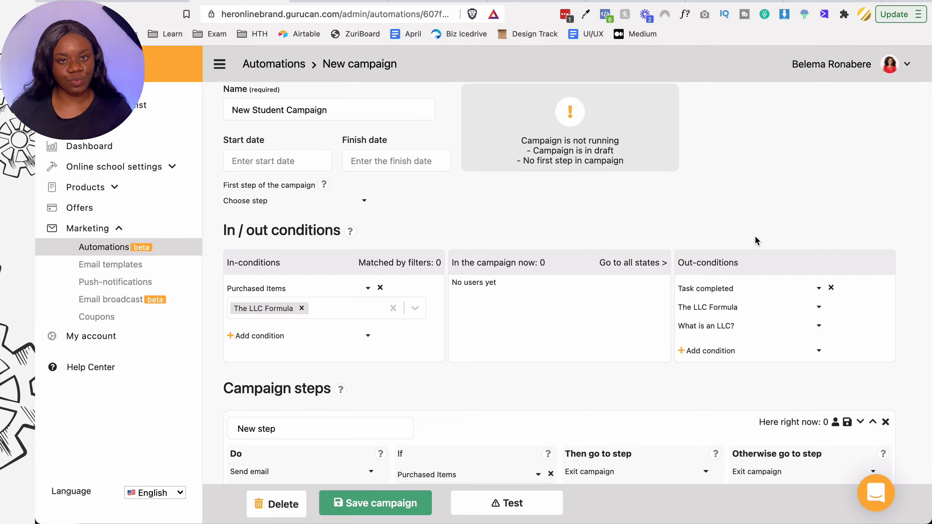
scroll(755, 238, "down", 4)
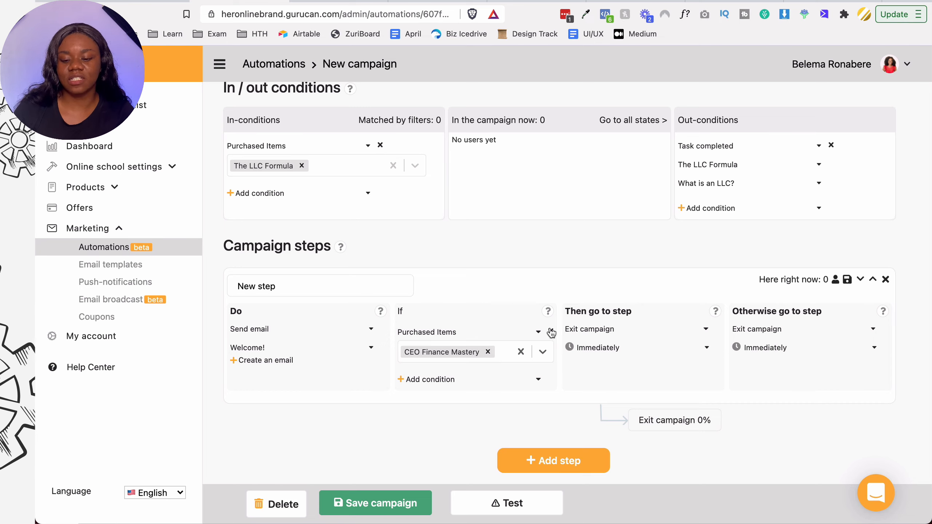
- Send matching students to New step after a delay of 1 day
left_click(588, 329)
left_click(597, 347)
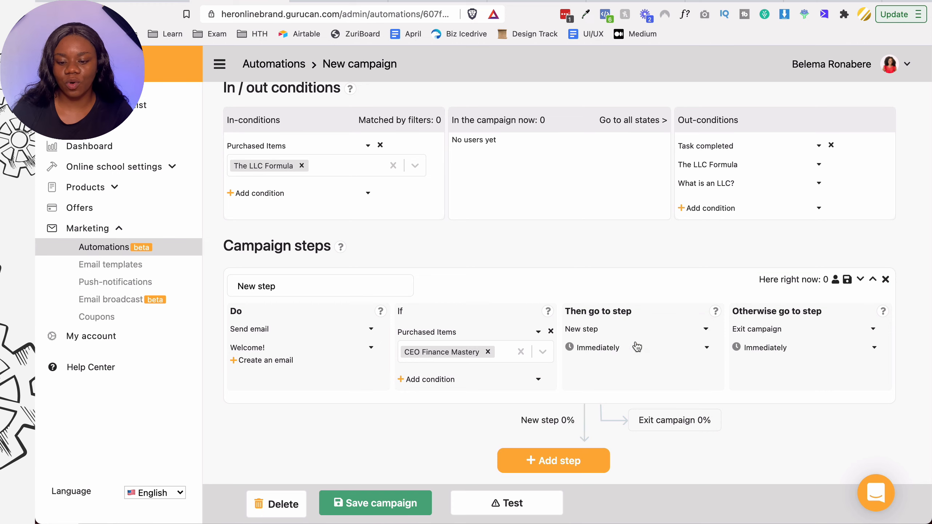
left_click(607, 351)
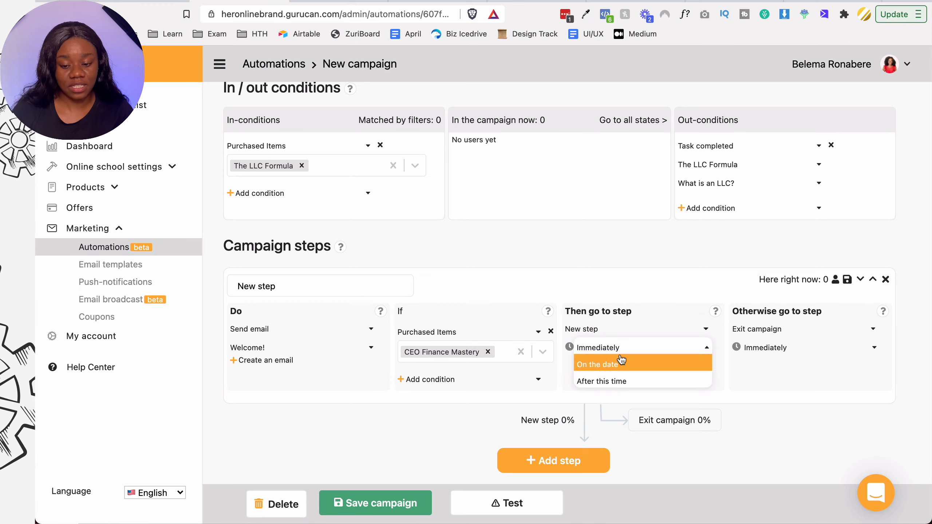
left_click(604, 381)
left_click(586, 381)
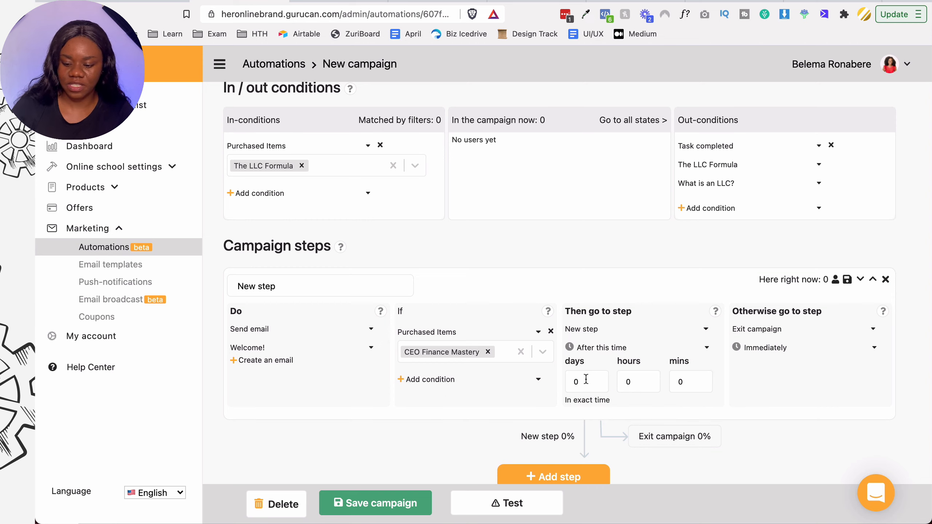
double_click(586, 382)
type("1")
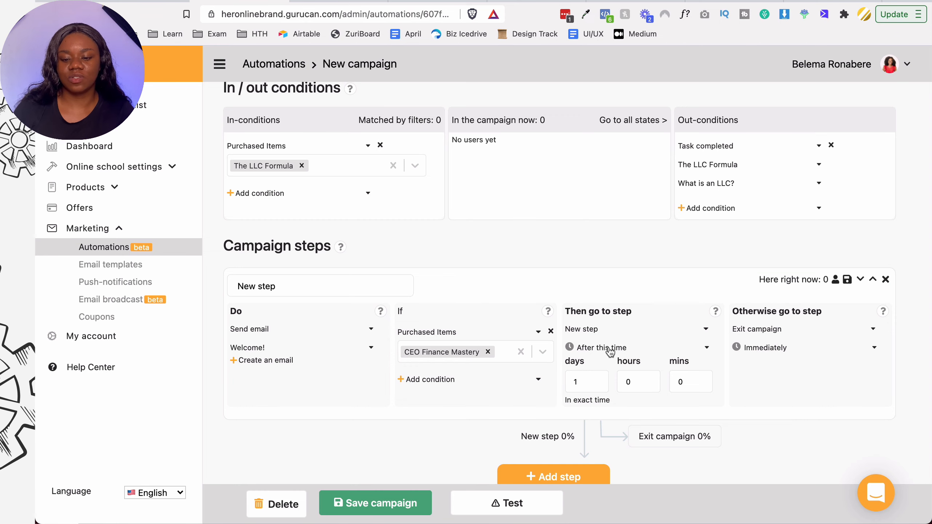
scroll(578, 427, "down", 1)
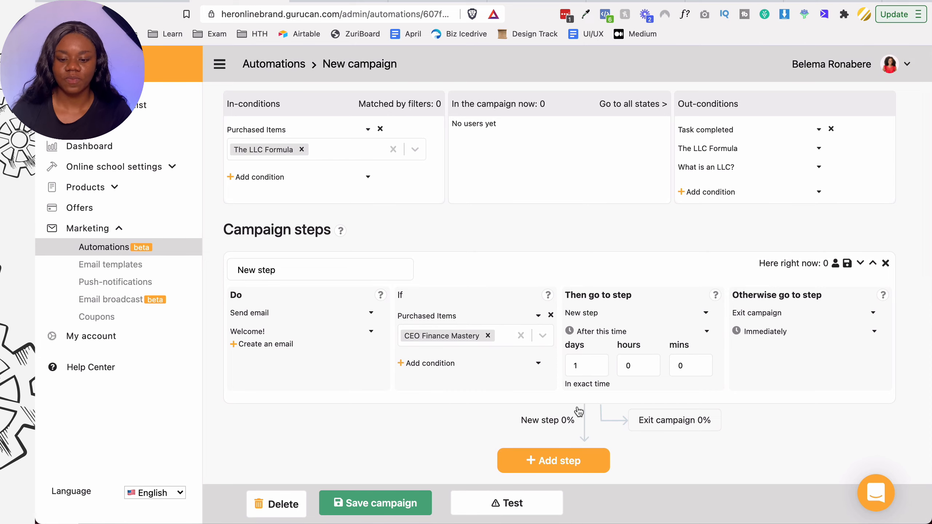
- Add a second empty 'New step' card below the first step of the New Student Campaign sequence
scroll(560, 455, "down", 1)
left_click(559, 453)
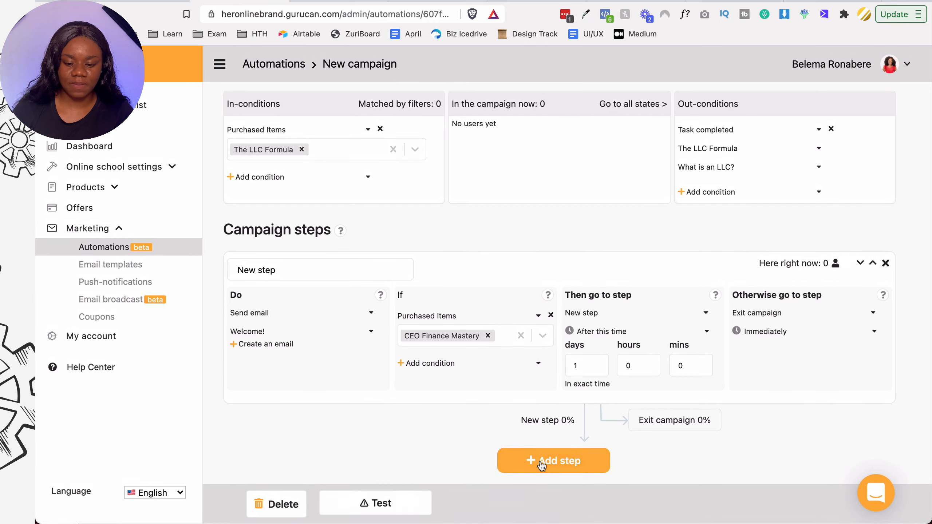
scroll(477, 367, "down", 8)
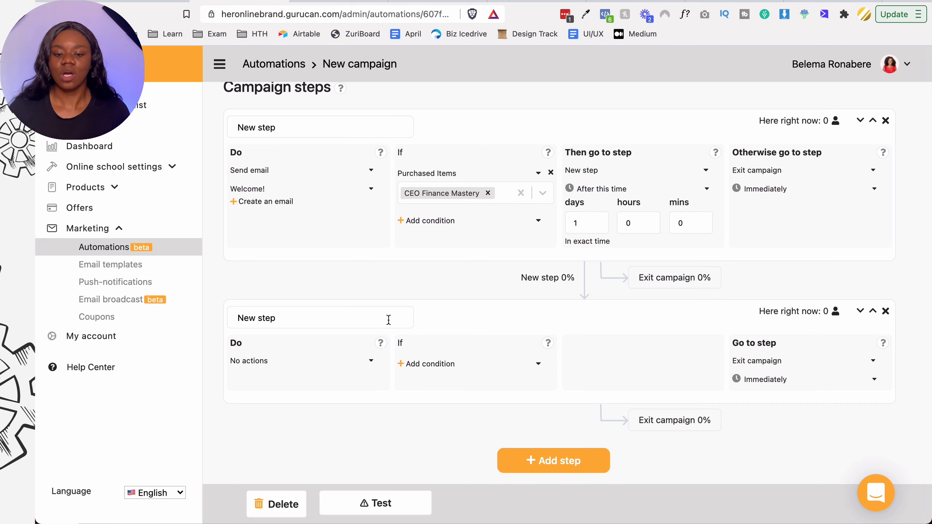
scroll(458, 289, "up", 10)
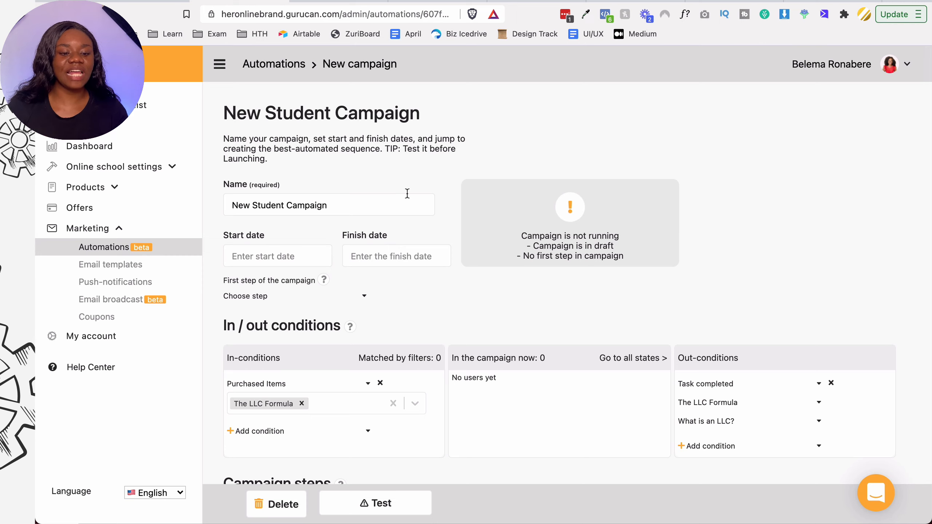
- Go via Offers, Products and Online school settings to the Dashboard's $0 revenue and 0 payments statistics
left_click(120, 229)
left_click(97, 214)
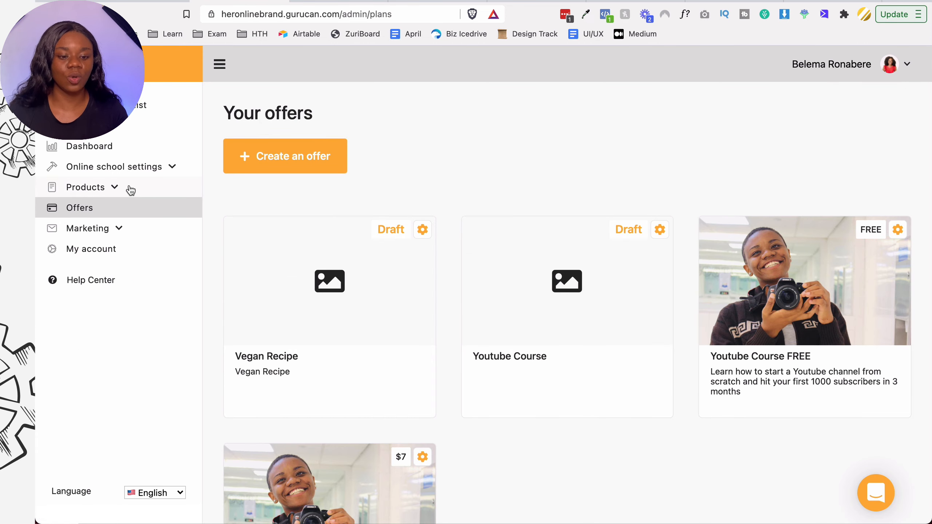
left_click(130, 190)
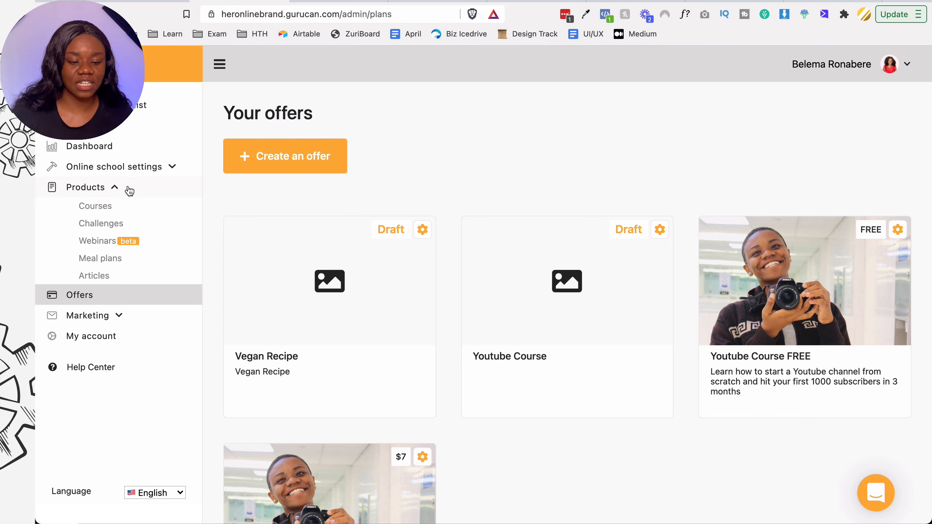
left_click(123, 170)
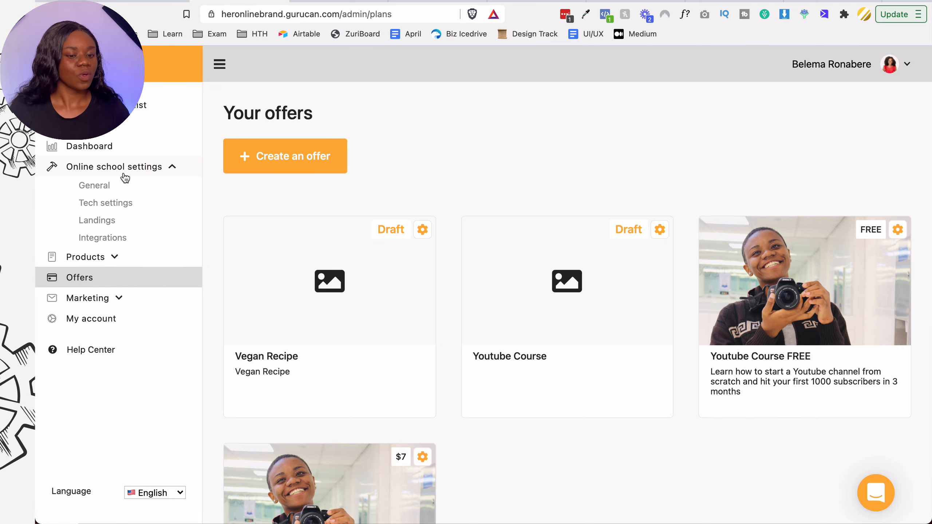
left_click(125, 147)
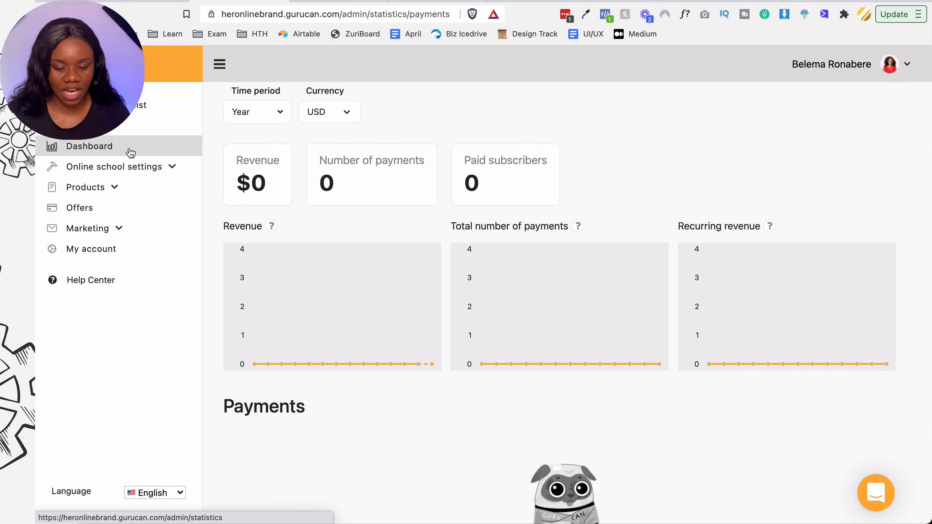
left_click(130, 152)
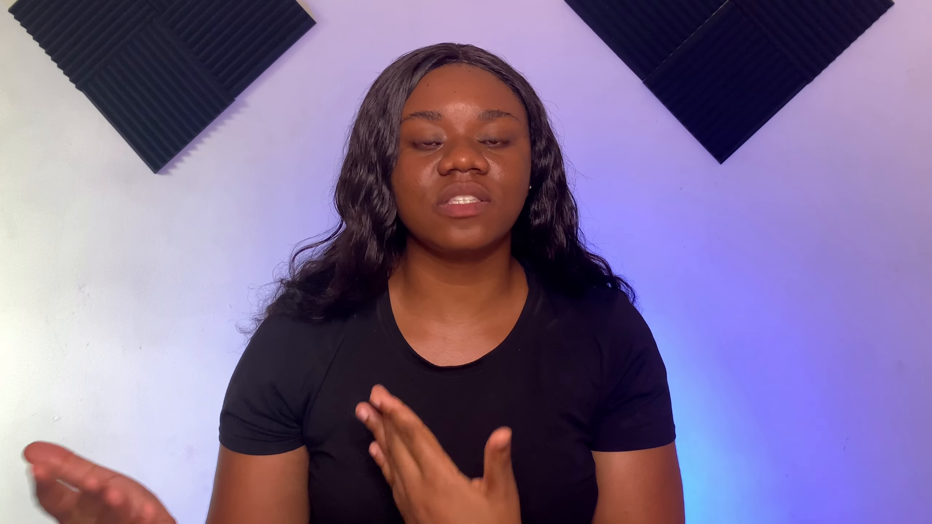